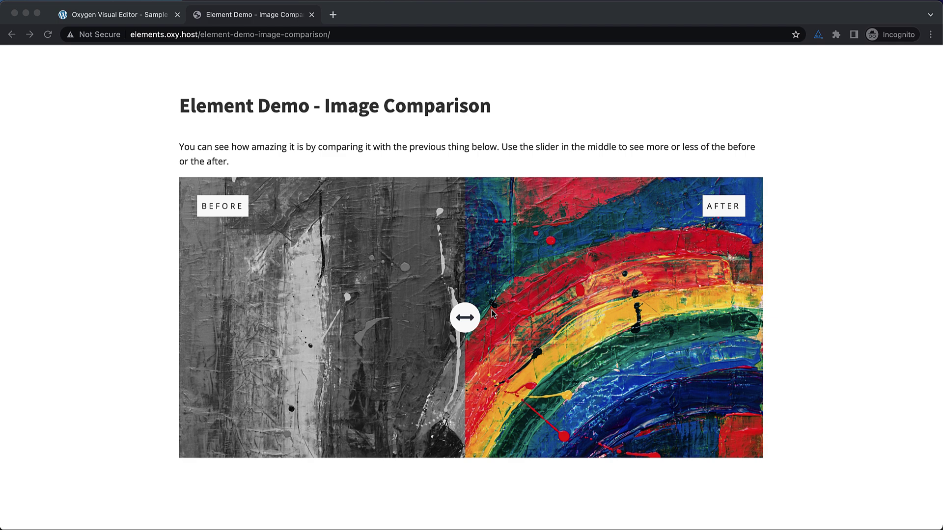
# Step: Preview the demo's comparison slider by dragging its divider, then close the demo tab
pyautogui.click(463, 320)
pyautogui.moveTo(464, 321); pyautogui.dragTo(488, 331)
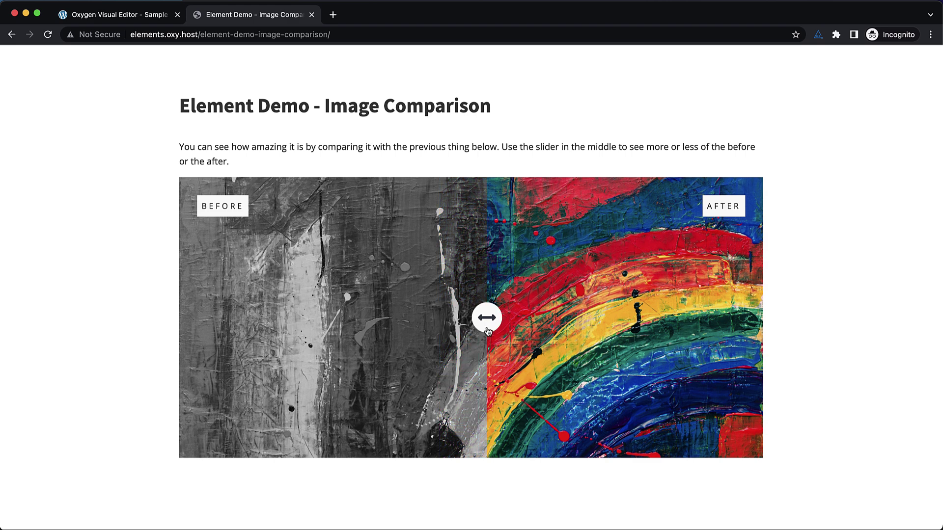
pyautogui.moveTo(488, 331); pyautogui.dragTo(464, 327)
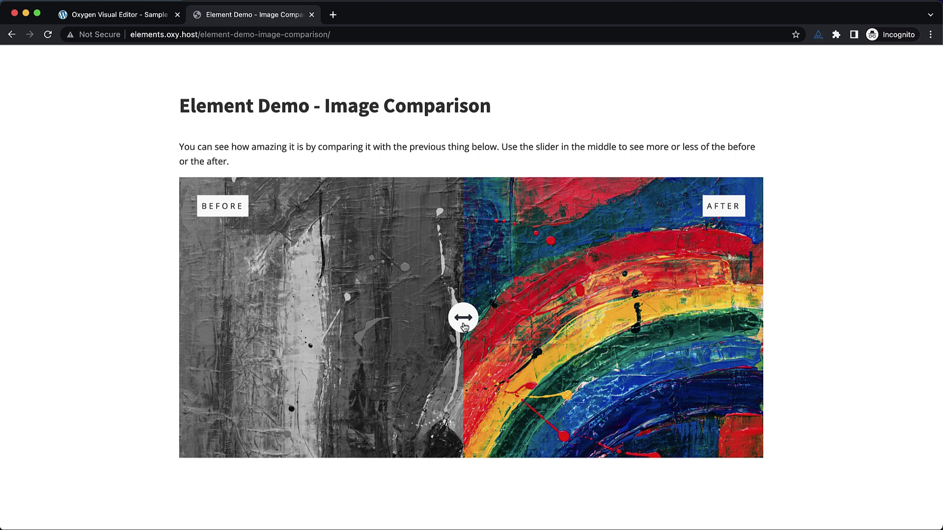
pyautogui.click(311, 15)
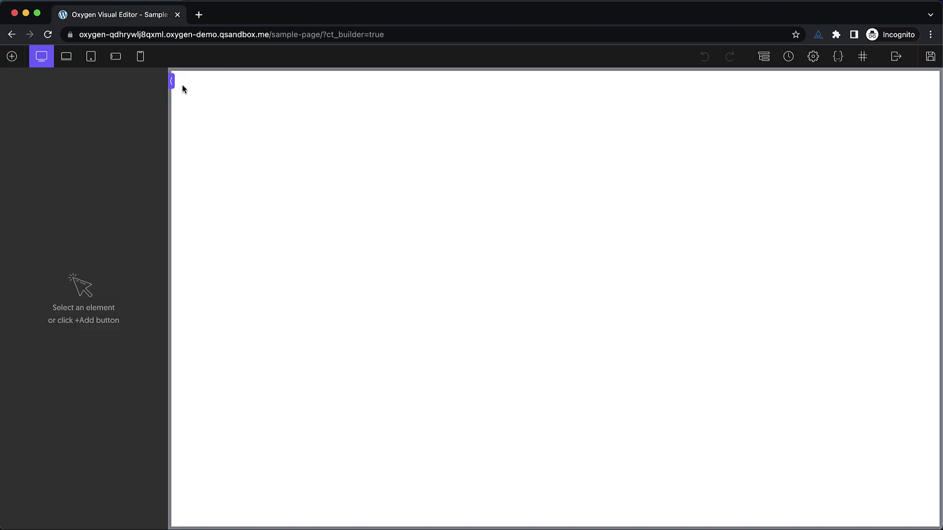
# Step: Add a Section with a Div inside it, and give the Div the class 'comparison'
pyautogui.click(16, 62)
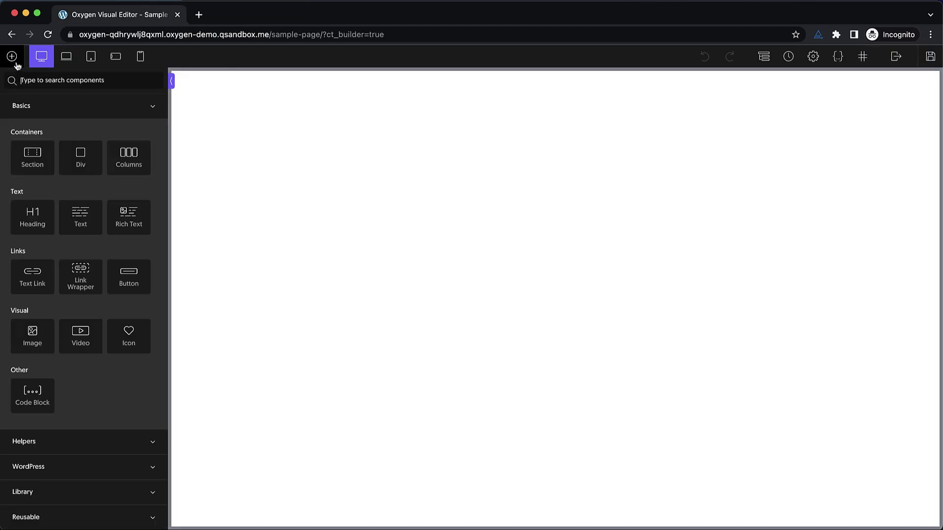
pyautogui.click(30, 163)
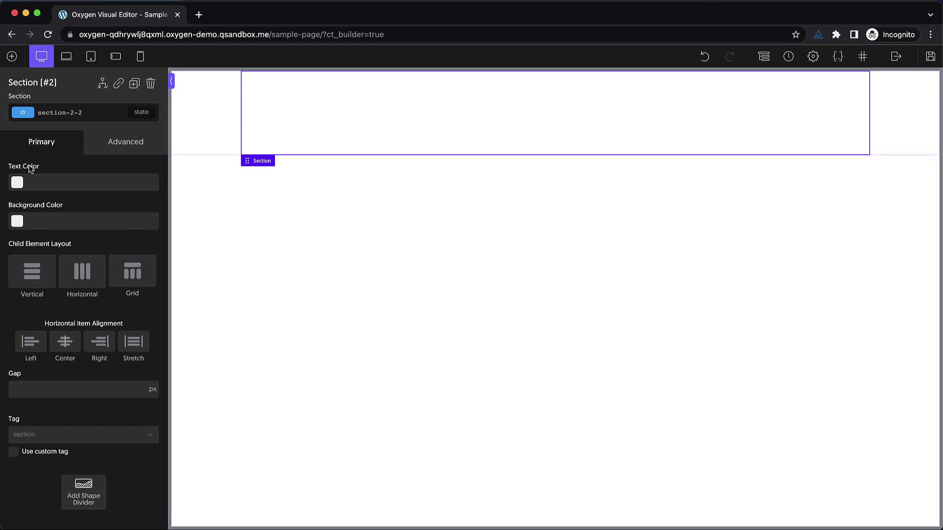
pyautogui.click(12, 56)
pyautogui.click(89, 162)
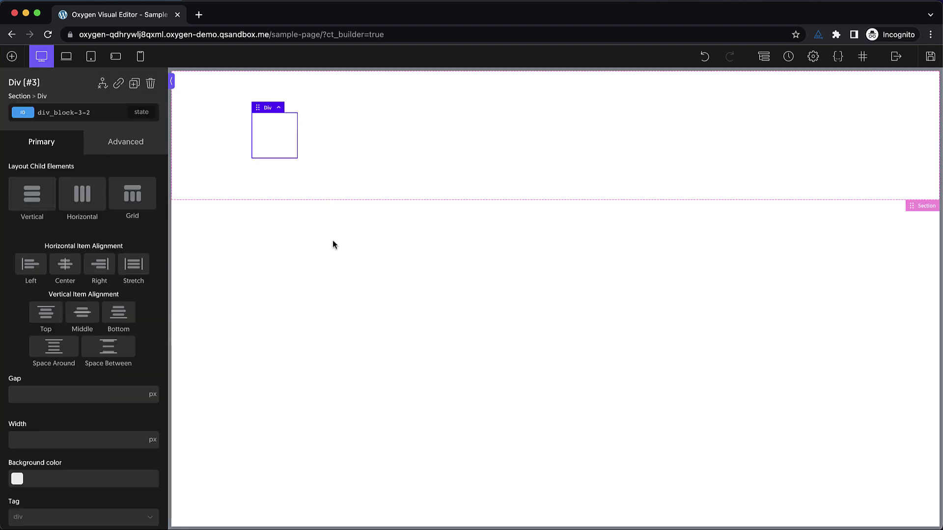
pyautogui.click(69, 113)
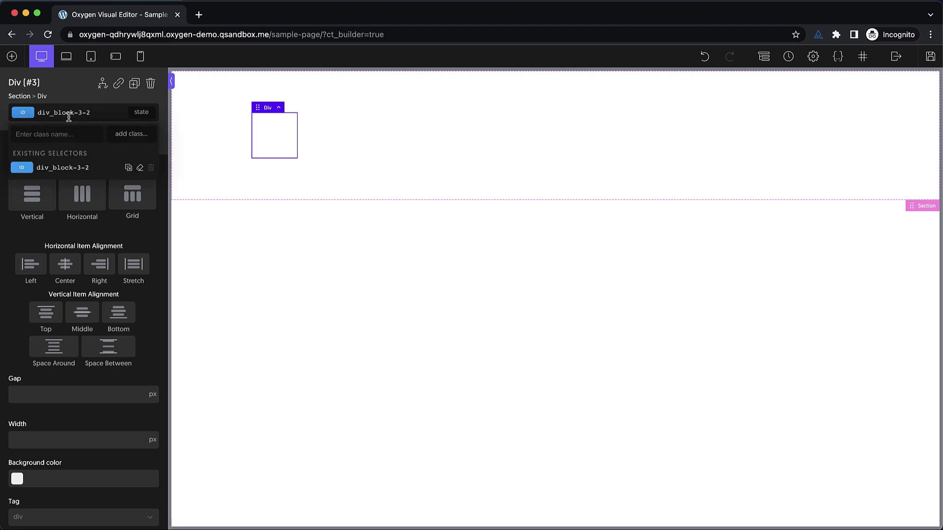
pyautogui.write('comparison')
pyautogui.press('Return')
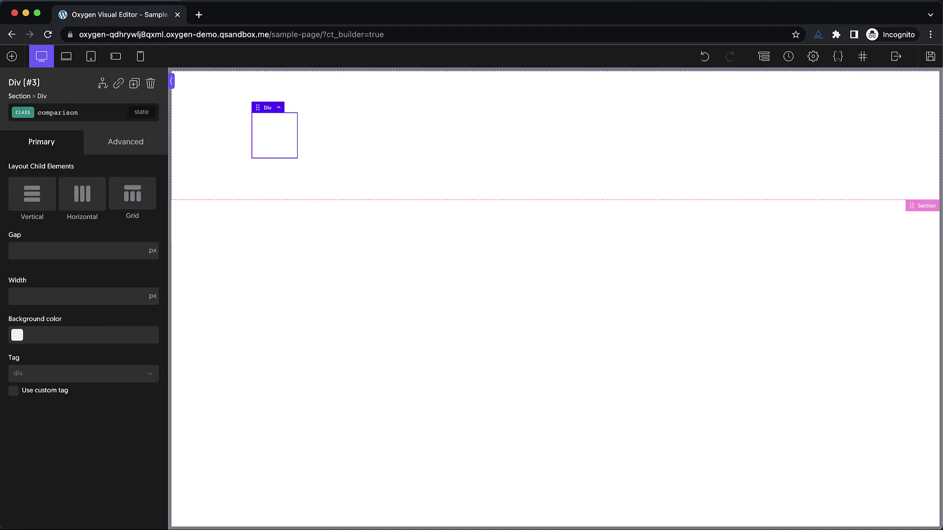
# Step: Set the comparison Div's width to 100%
pyautogui.click(153, 295)
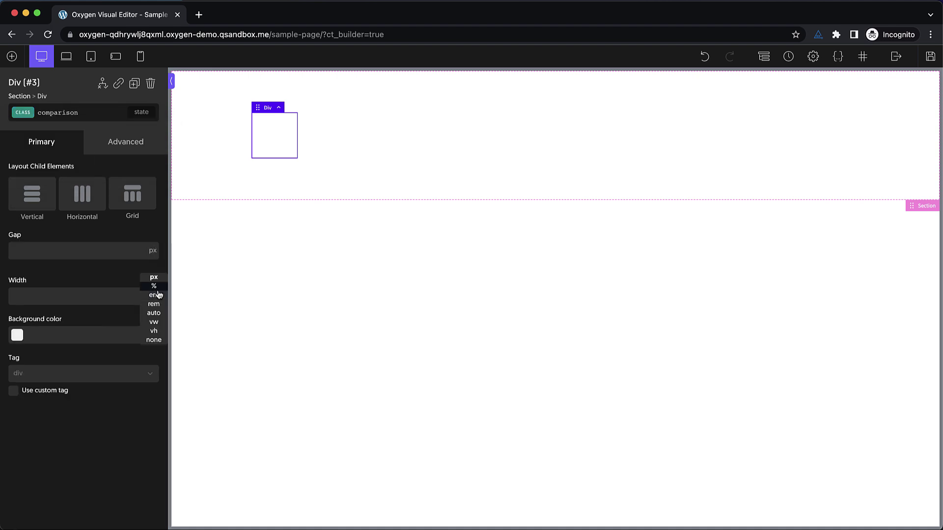
pyautogui.click(150, 287)
pyautogui.click(98, 296)
pyautogui.write('100')
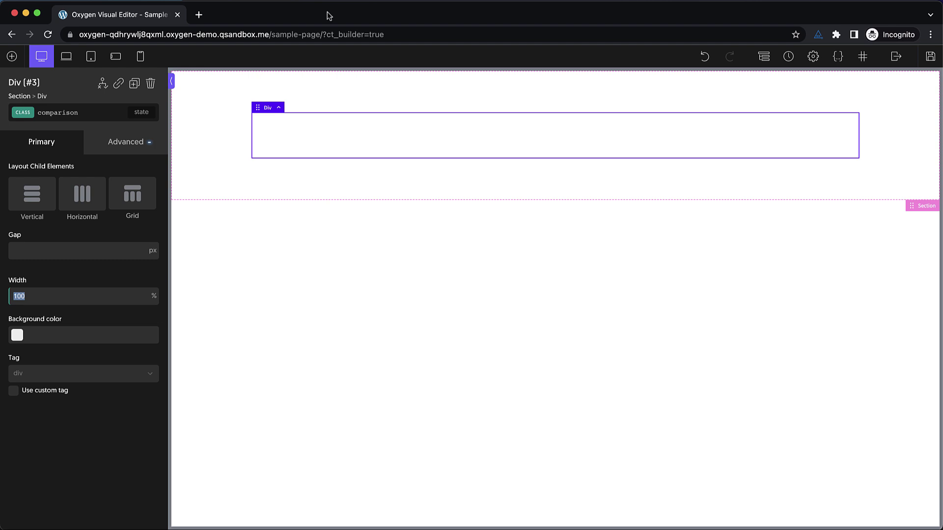
# Step: Set the Div's Position to relative under Advanced > Layout
pyautogui.click(119, 143)
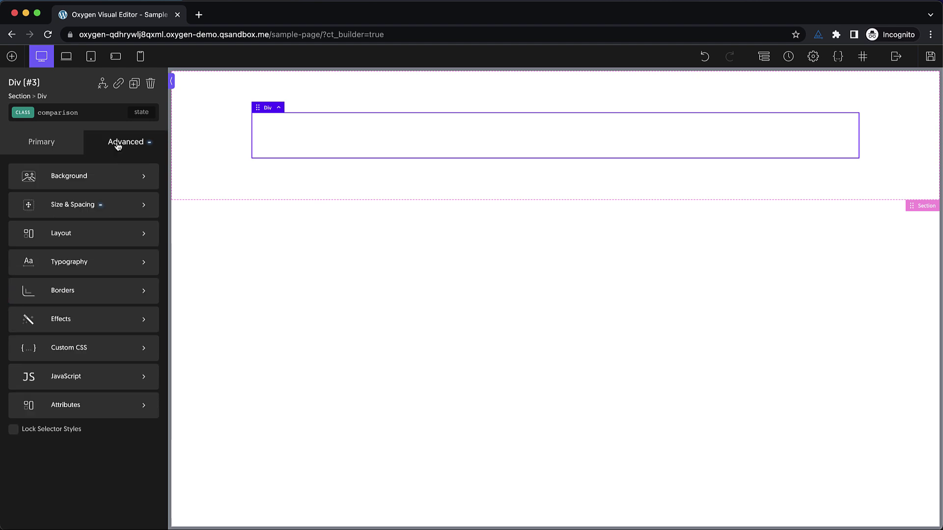
pyautogui.click(68, 245)
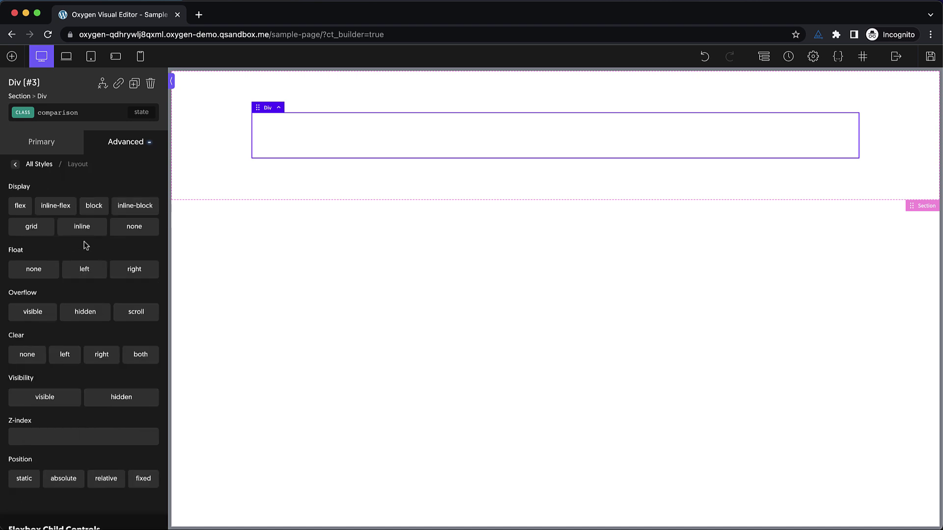
pyautogui.scroll(-3, 109, 261)
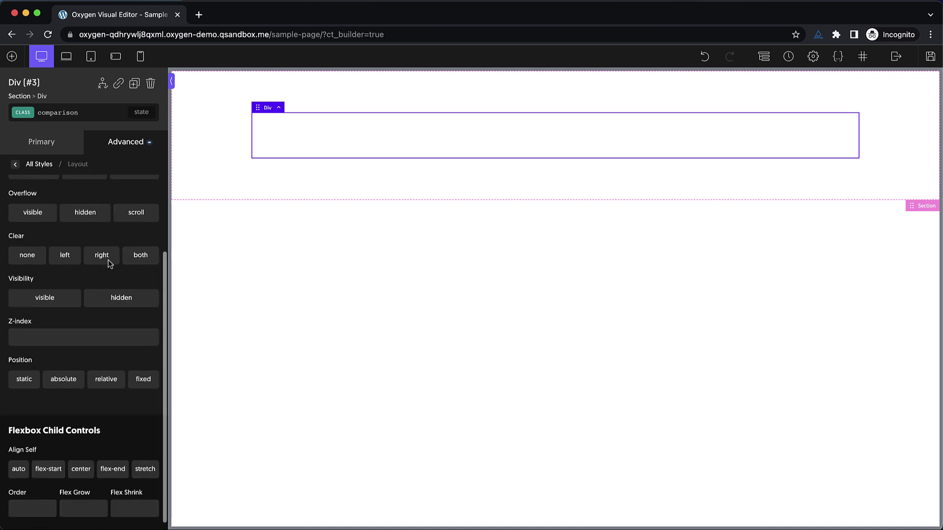
pyautogui.click(64, 380)
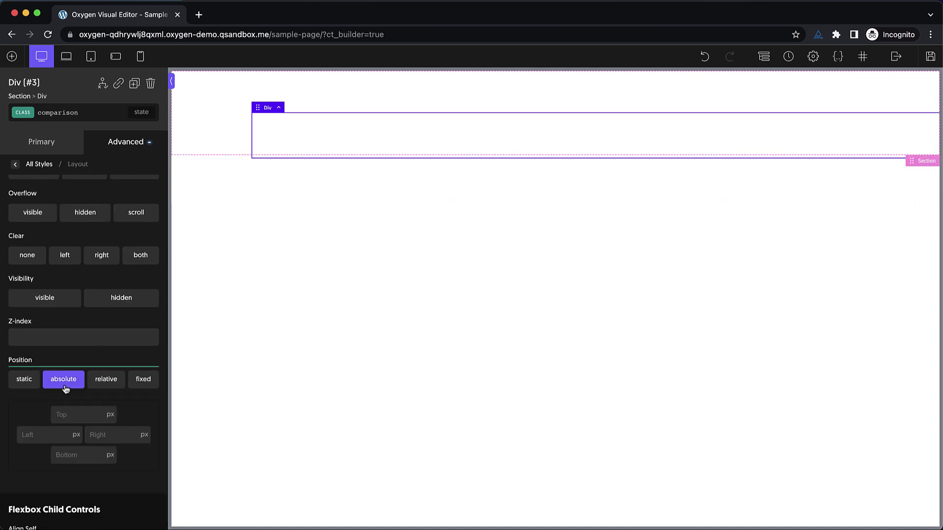
pyautogui.click(105, 382)
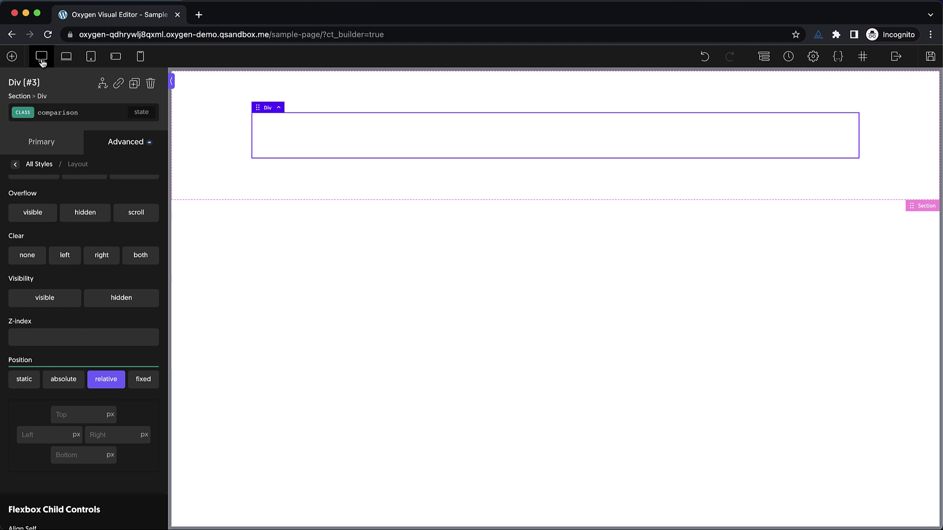
# Step: Add an Image inside the Div and pick the snowy forest photo from the Media Library
pyautogui.click(11, 57)
pyautogui.write('image')
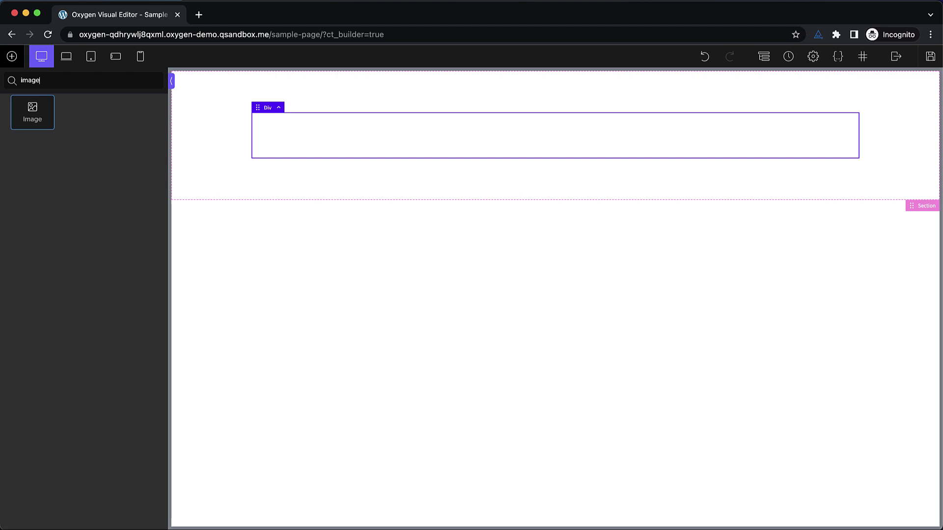
pyautogui.click(32, 112)
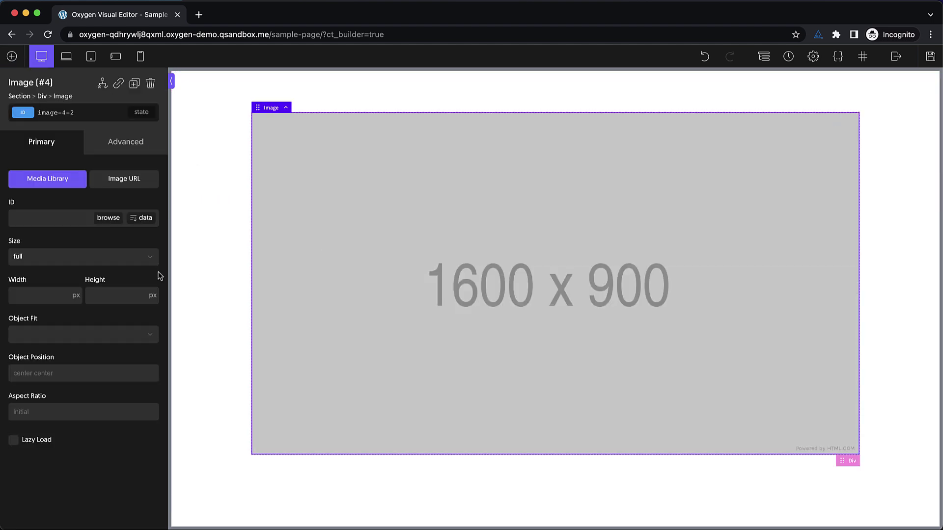
pyautogui.click(109, 218)
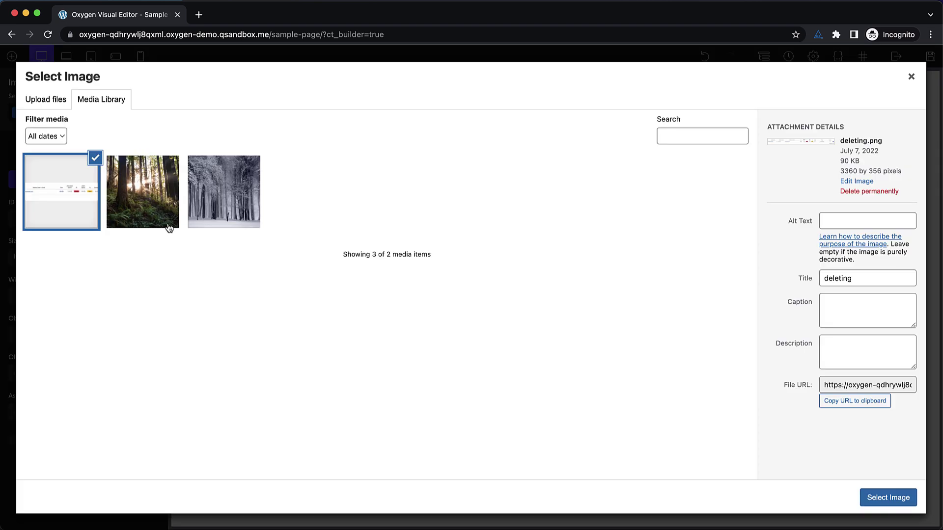
pyautogui.click(227, 212)
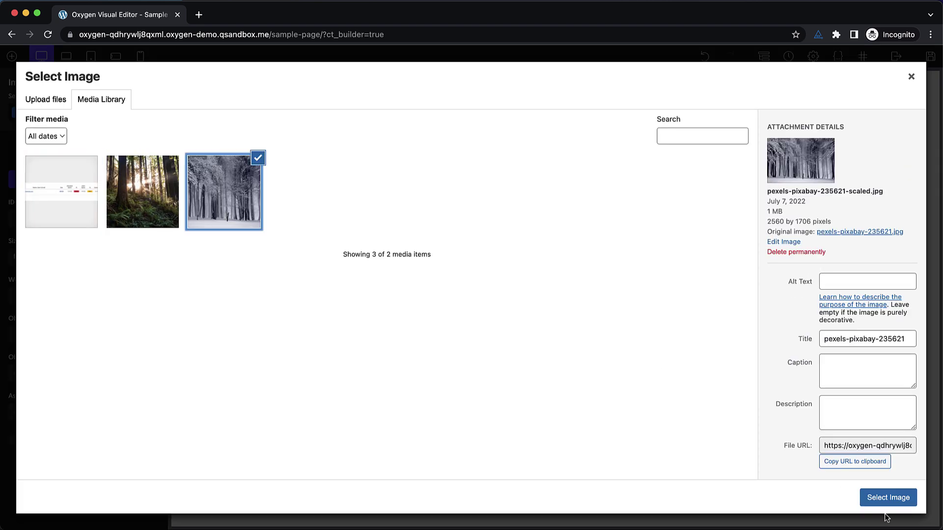
pyautogui.click(896, 502)
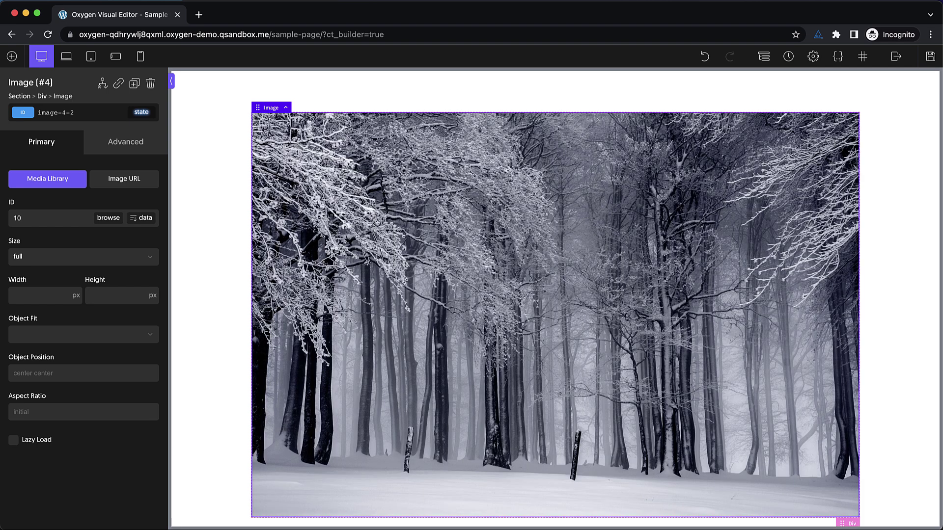
pyautogui.click(85, 116)
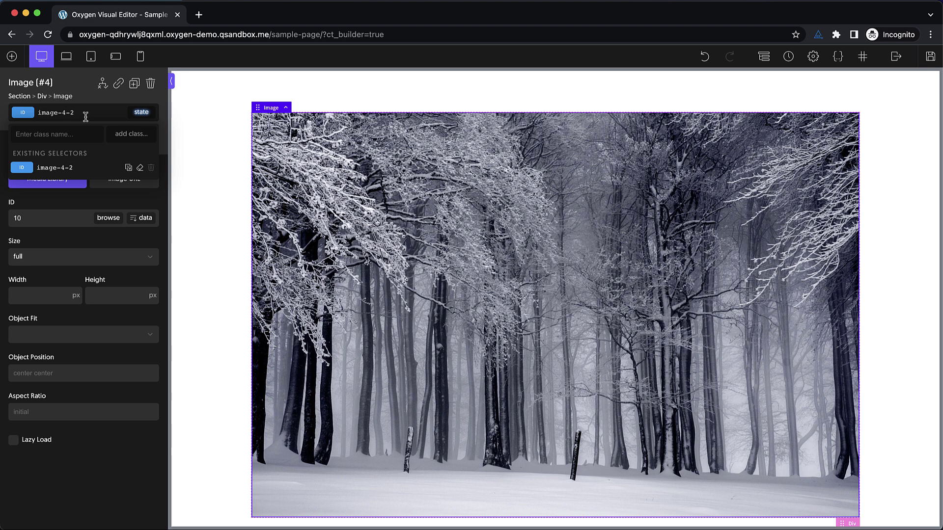
# Step: Give the image class comparison__image and set its width and height to 100%
pyautogui.write('comparison__image')
pyautogui.press('Return')
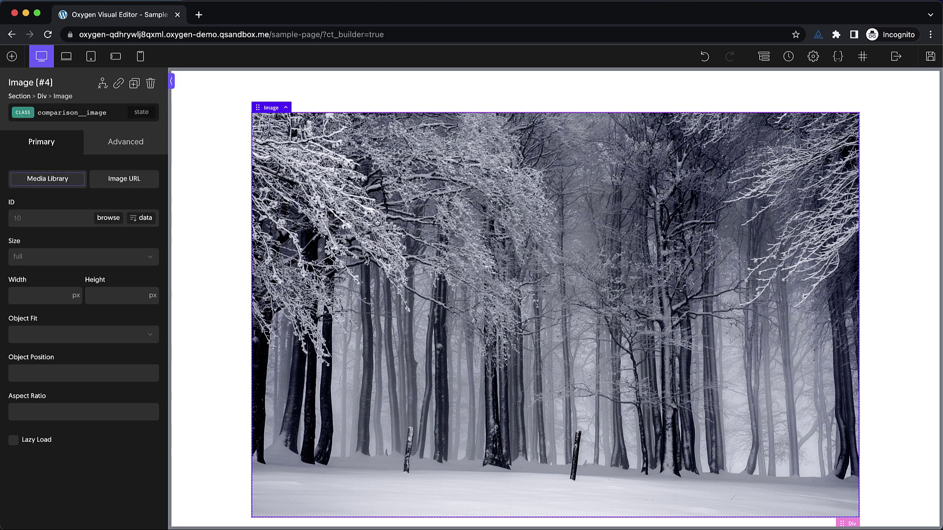
pyautogui.click(137, 148)
pyautogui.click(81, 206)
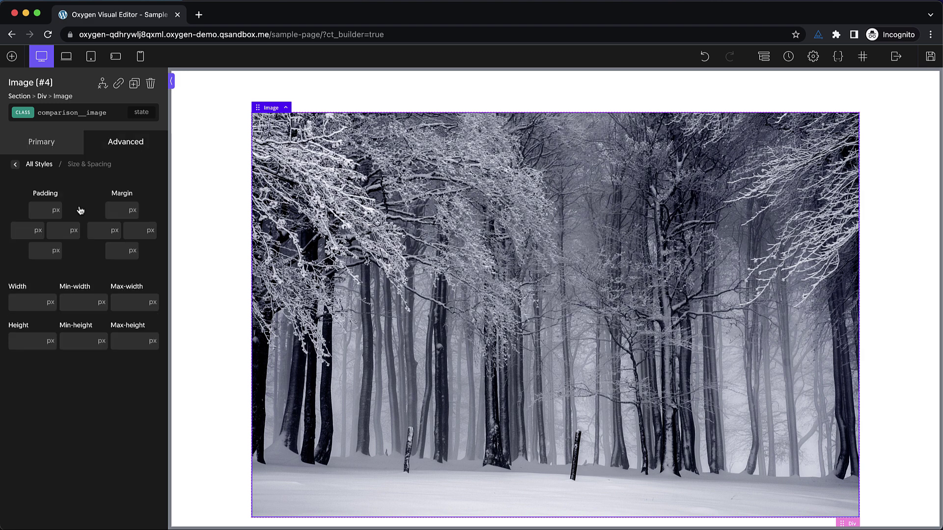
pyautogui.click(49, 304)
pyautogui.click(51, 294)
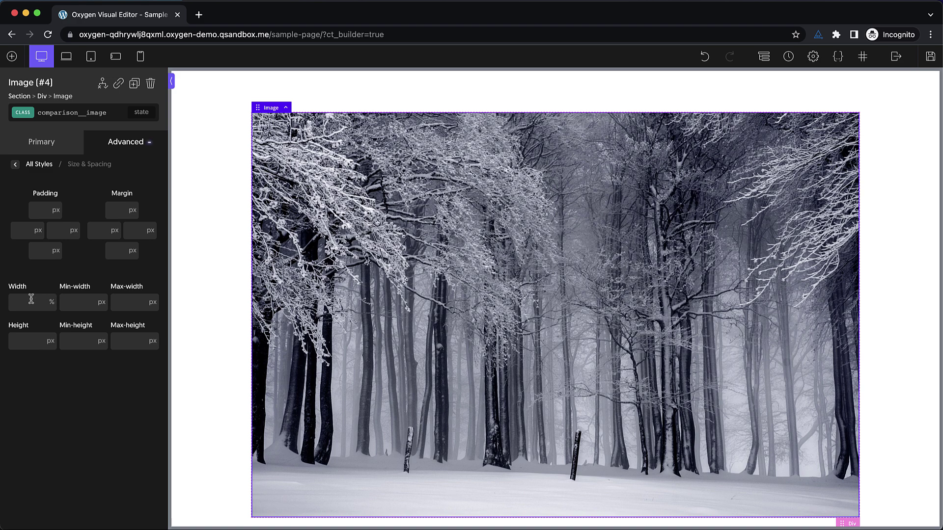
pyautogui.write('100')
pyautogui.click(51, 341)
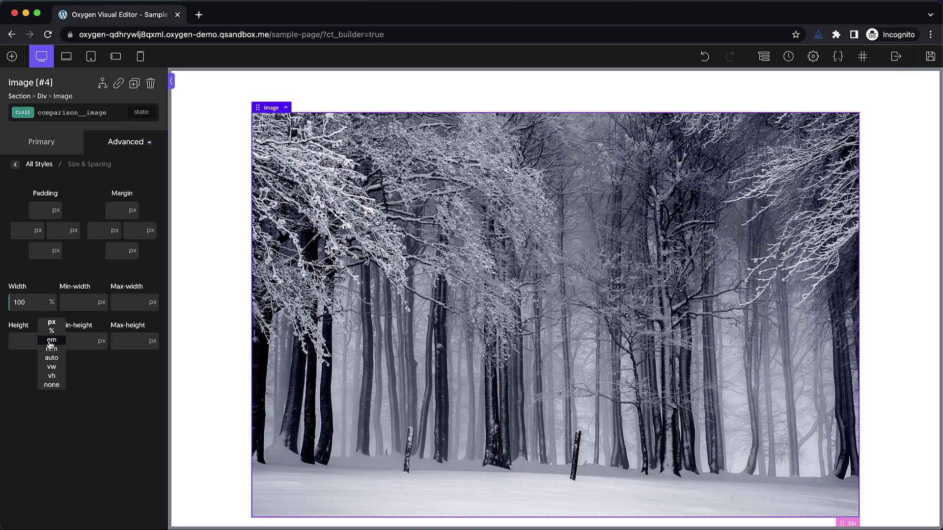
pyautogui.click(52, 332)
pyautogui.click(21, 336)
pyautogui.write('100')
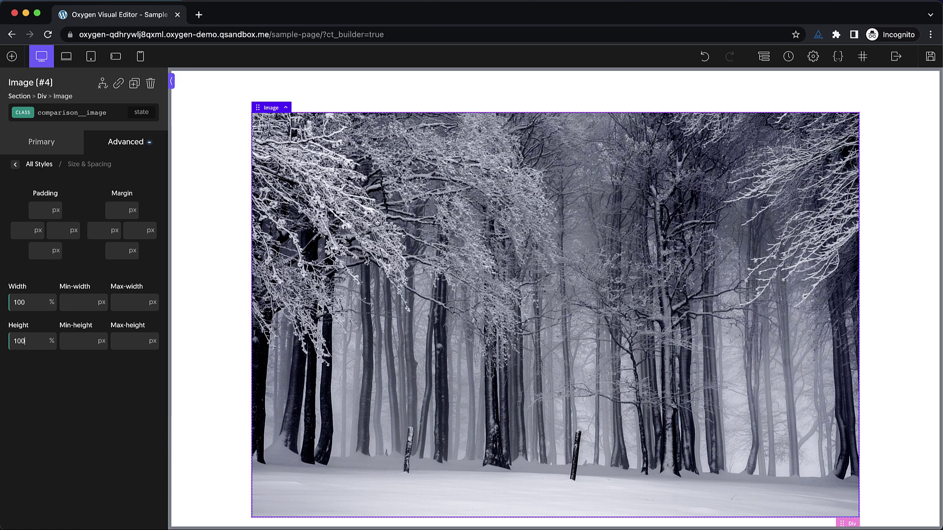
pyautogui.scroll(-1, 555, 294)
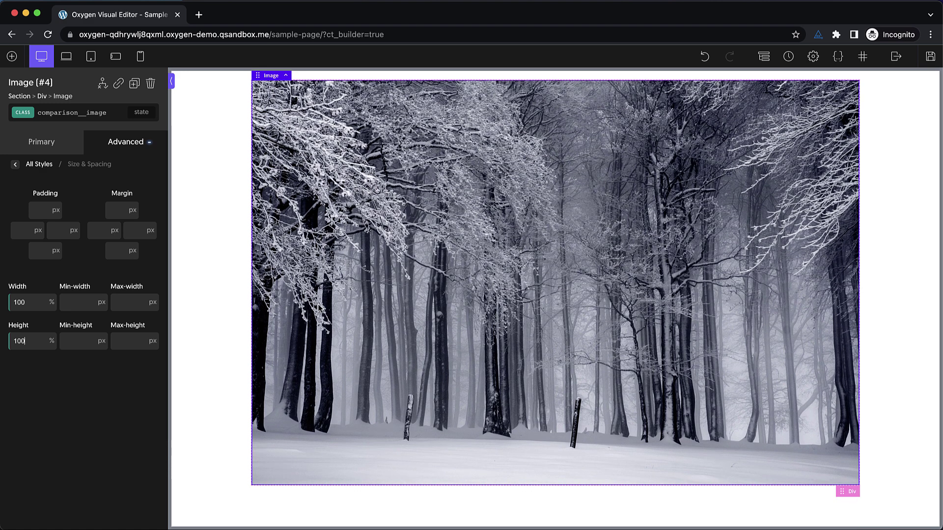
pyautogui.press('super+a')
# Step: Duplicate the snowy forest image and set the copy's picture to the sunlit fern photo
pyautogui.click(135, 84)
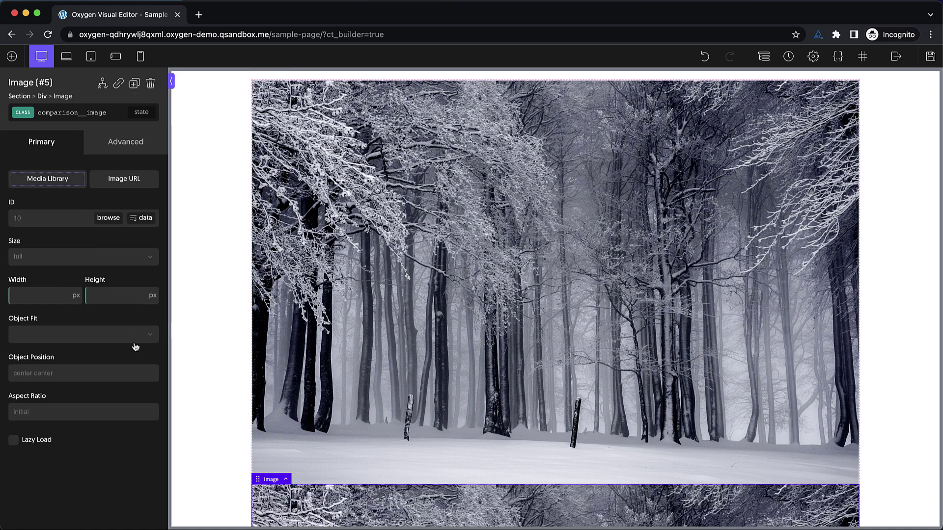
pyautogui.click(112, 221)
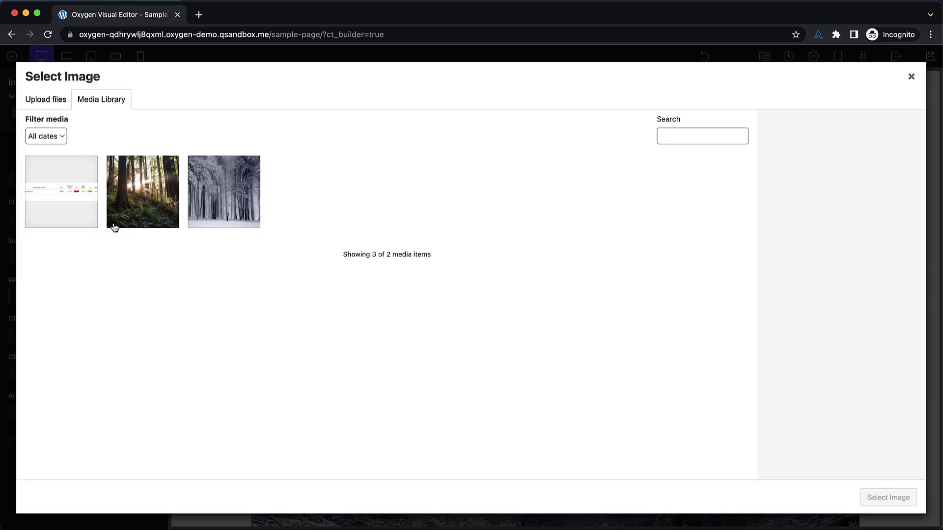
pyautogui.click(141, 199)
pyautogui.click(883, 499)
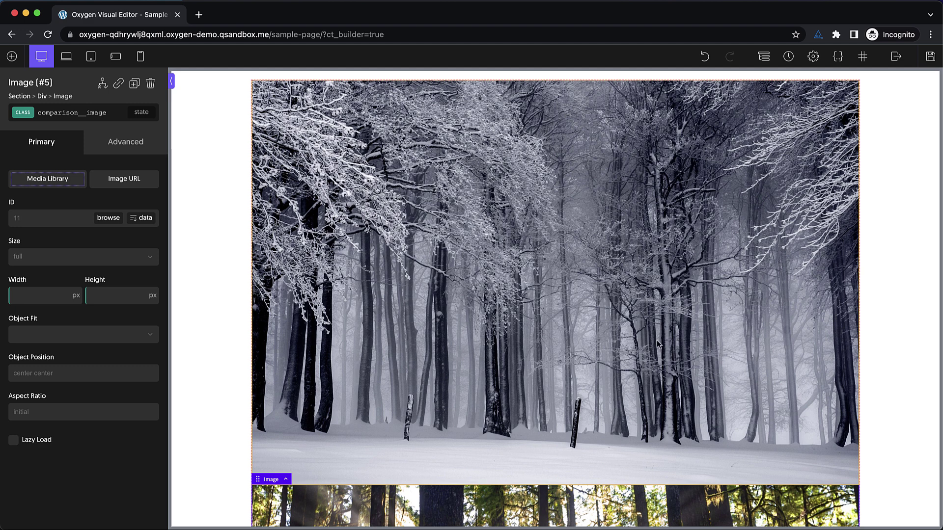
# Step: Add class comparison__image--after to the copy and set its Position to absolute
pyautogui.click(115, 114)
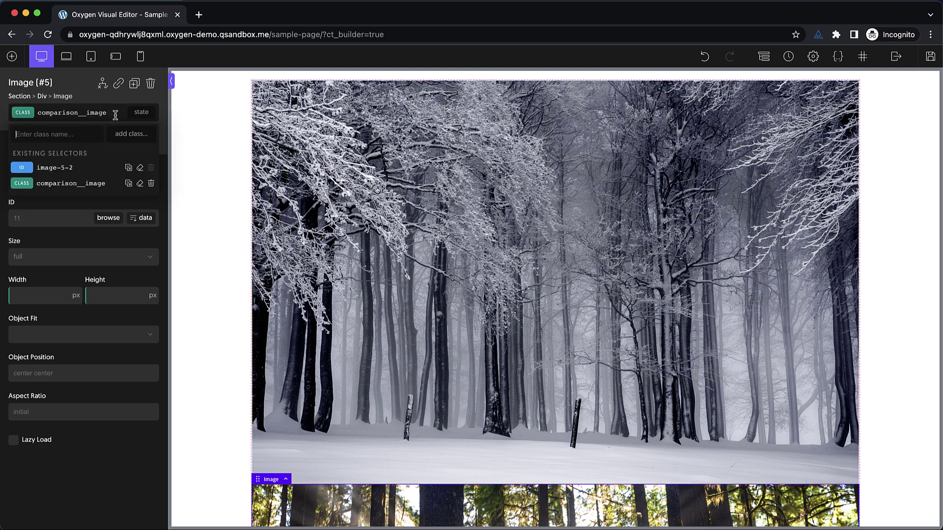
pyautogui.write('comparison__image--after')
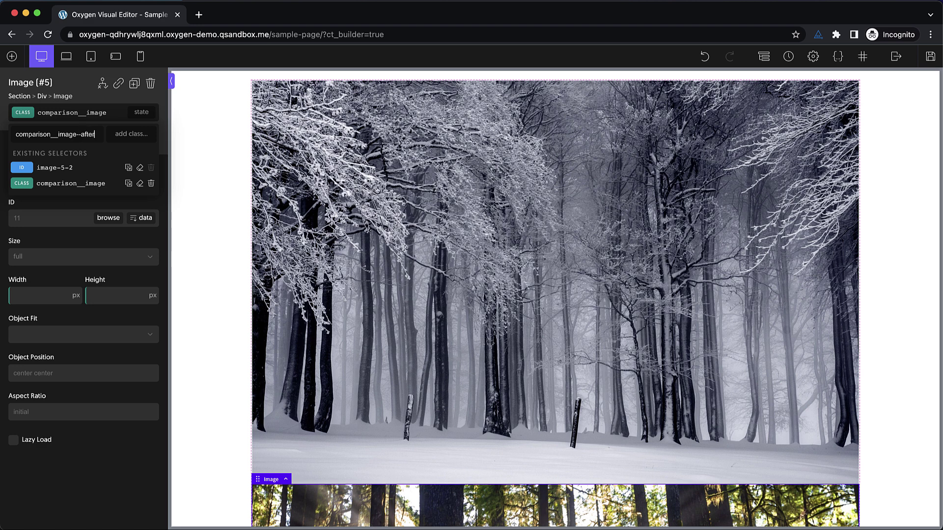
pyautogui.press('Return')
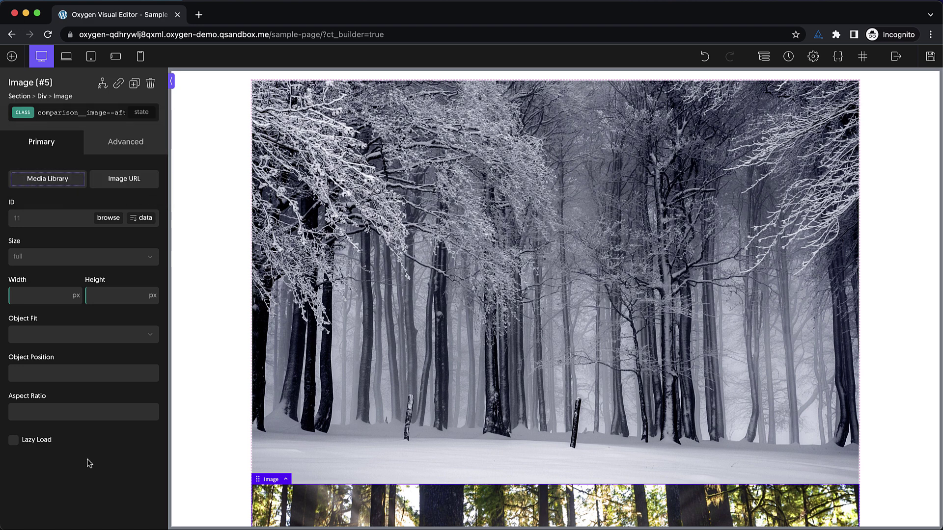
pyautogui.click(110, 143)
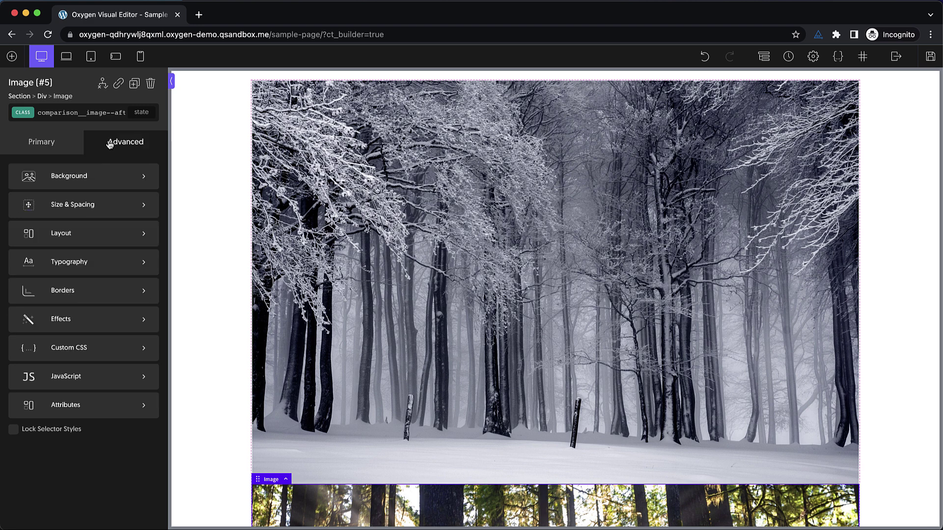
pyautogui.click(103, 230)
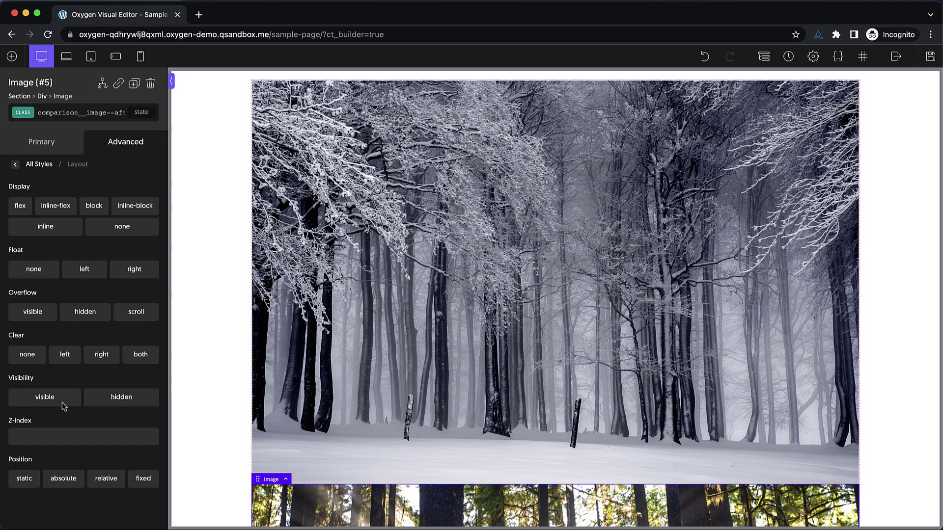
pyautogui.click(64, 479)
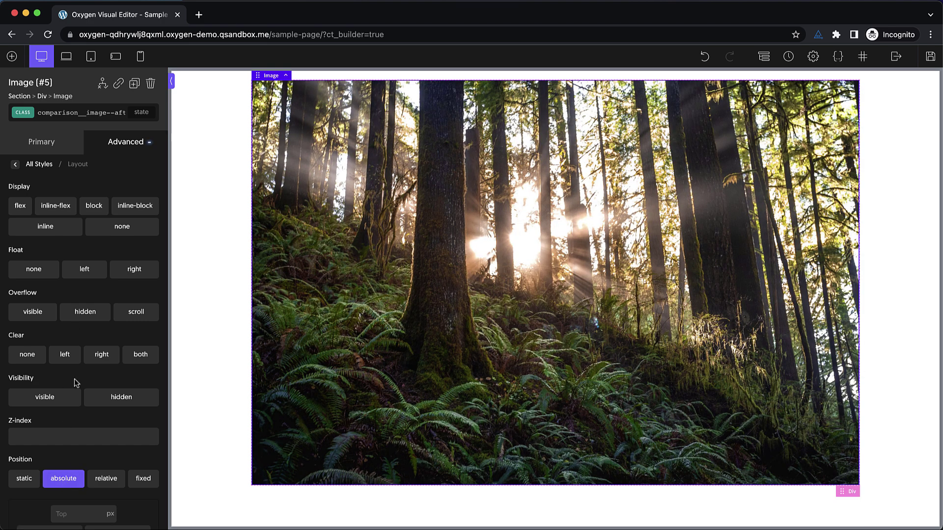
pyautogui.scroll(-2, 75, 378)
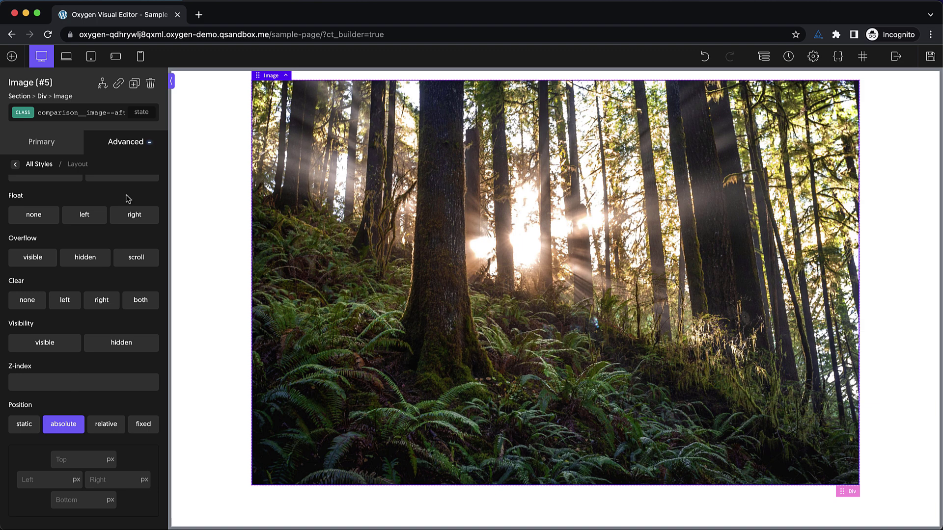
# Step: Add an Icon element and choose the arrows-h icon
pyautogui.click(13, 57)
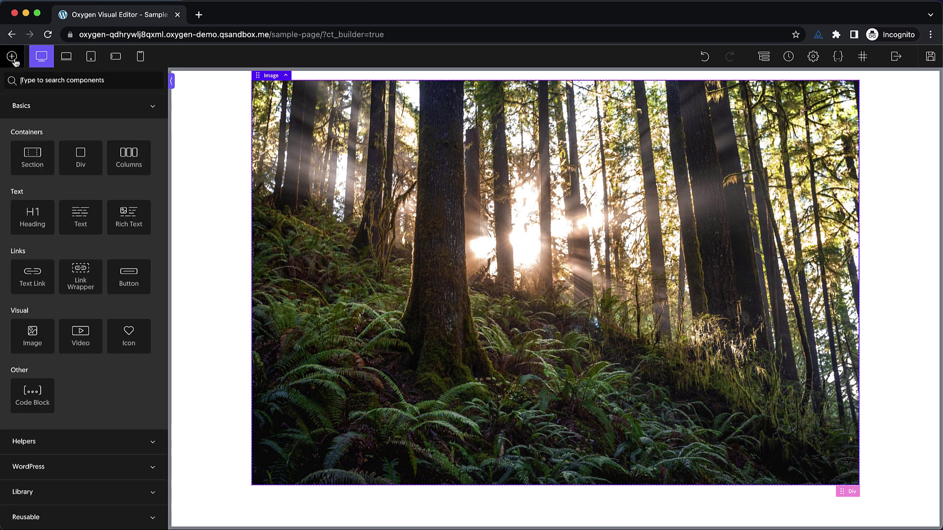
pyautogui.write('icon')
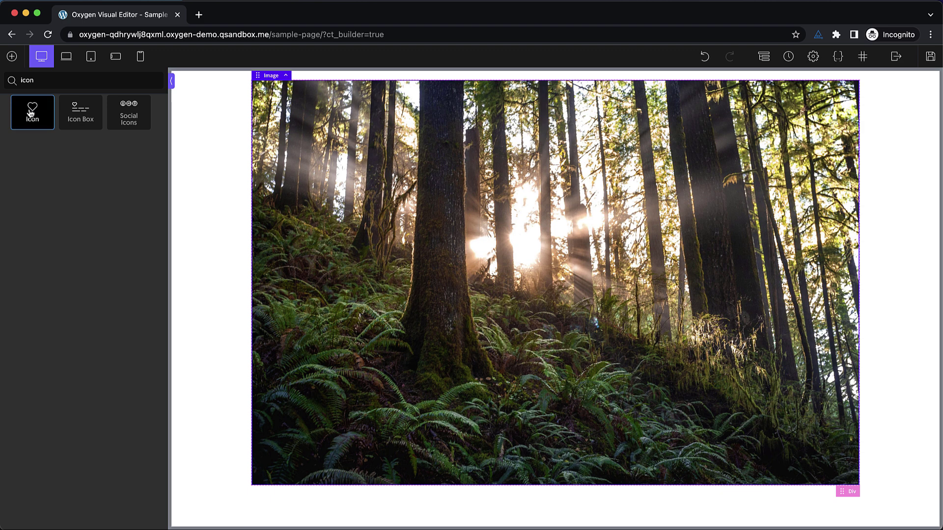
pyautogui.click(32, 112)
pyautogui.press('BackSpace')
pyautogui.press('BackSpace')
pyautogui.press('BackSpace')
pyautogui.press('BackSpace')
pyautogui.press('BackSpace')
pyautogui.press('BackSpace')
pyautogui.press('BackSpace')
pyautogui.press('BackSpace')
pyautogui.press('BackSpace')
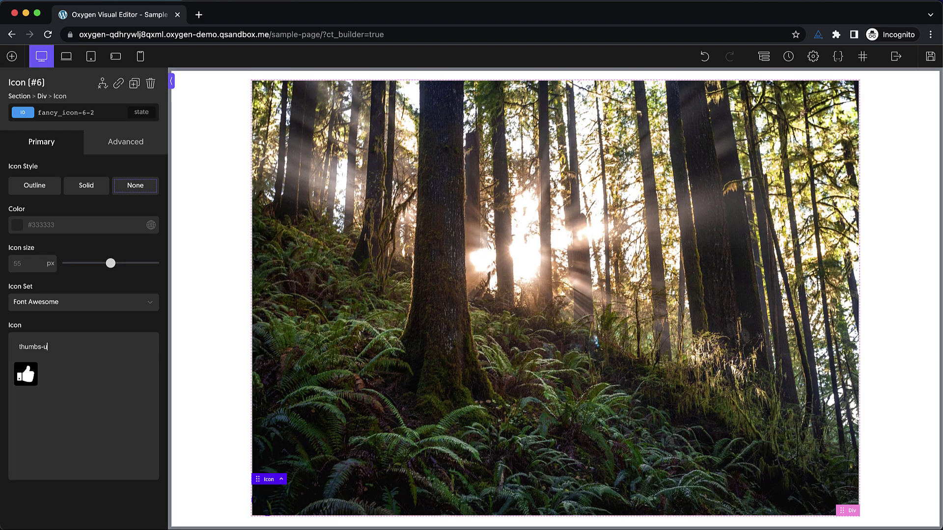
pyautogui.write('arrow')
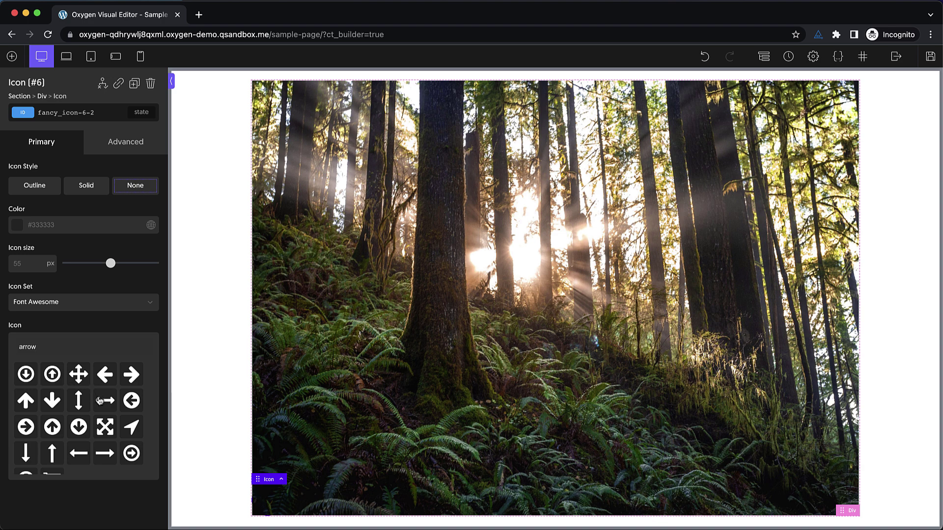
pyautogui.click(102, 404)
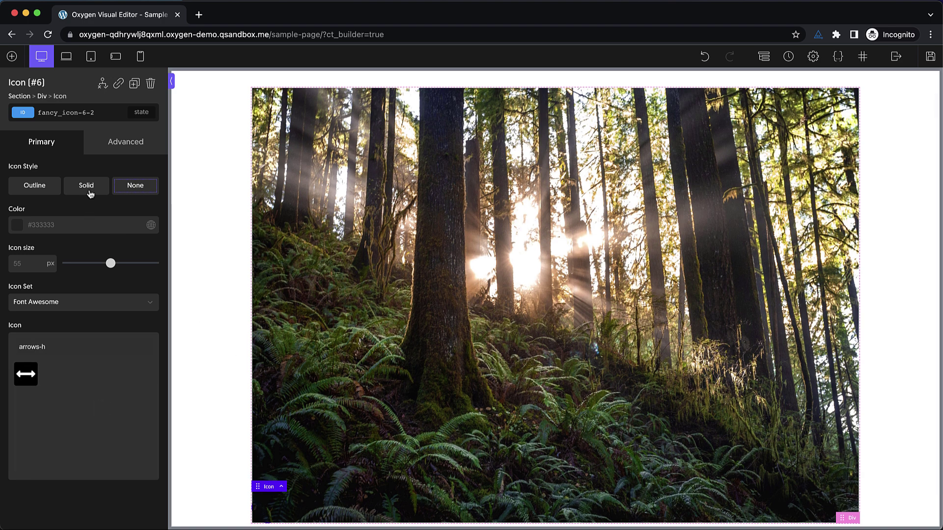
# Step: Give the icon the Solid circular style and set its colour to #000000
pyautogui.click(87, 187)
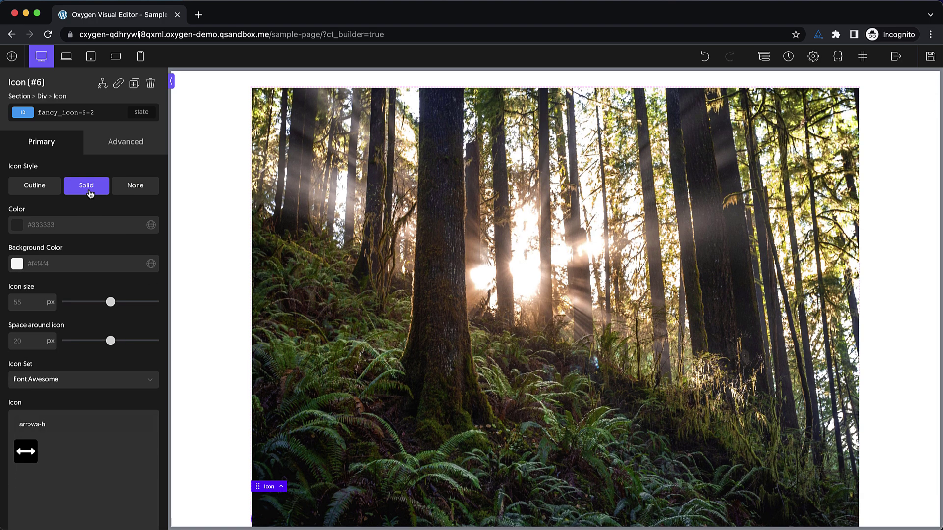
pyautogui.scroll(-2, 89, 219)
pyautogui.click(89, 219)
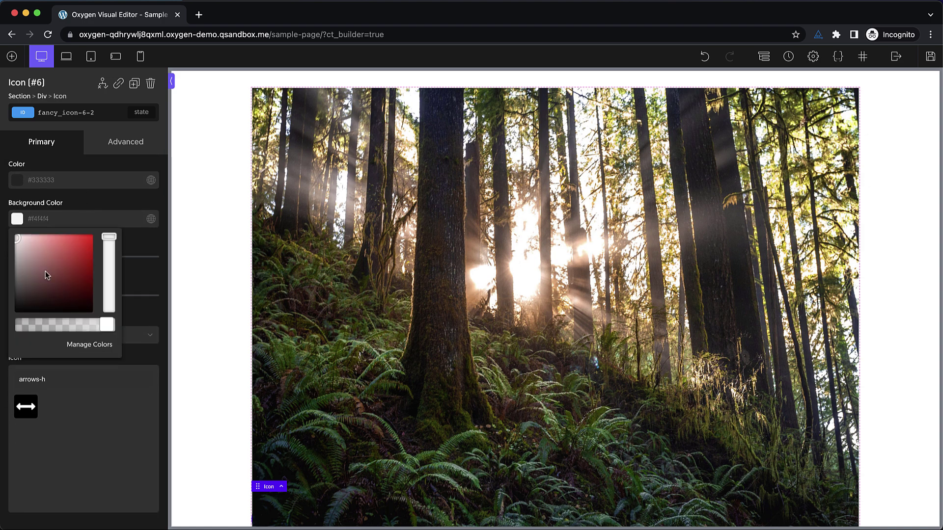
pyautogui.click(6, 226)
pyautogui.click(17, 180)
pyautogui.moveTo(50, 225); pyautogui.dragTo(3, 282)
pyautogui.click(2, 282)
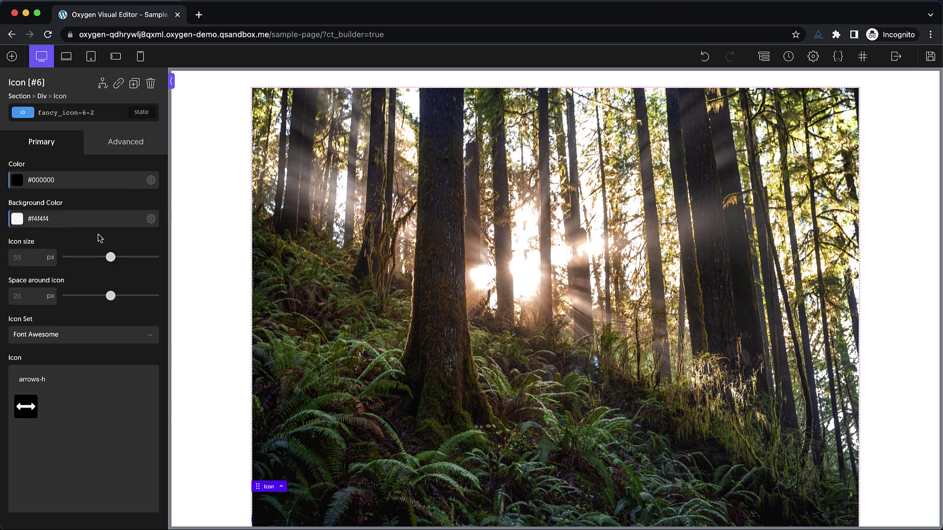
# Step: Set the icon's z-index to 10 under Advanced > Layout
pyautogui.click(128, 151)
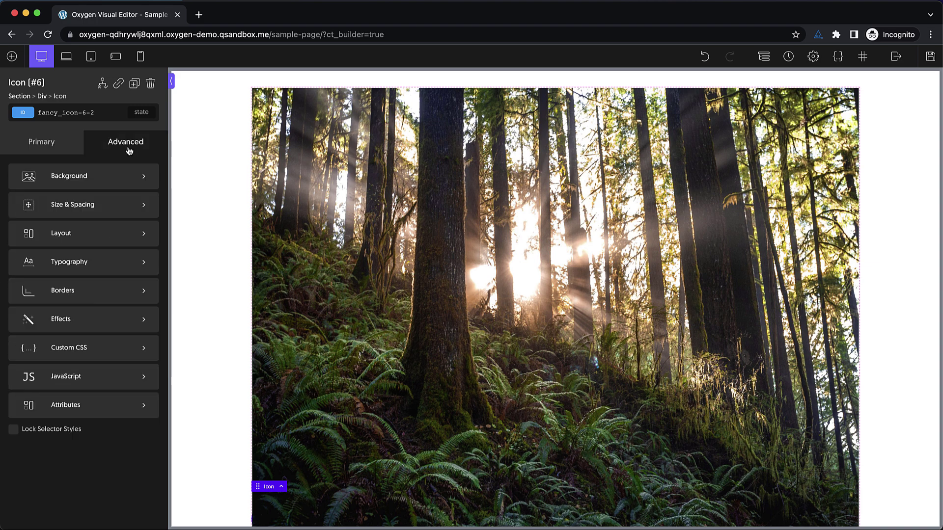
pyautogui.click(83, 235)
pyautogui.click(20, 436)
pyautogui.write('10')
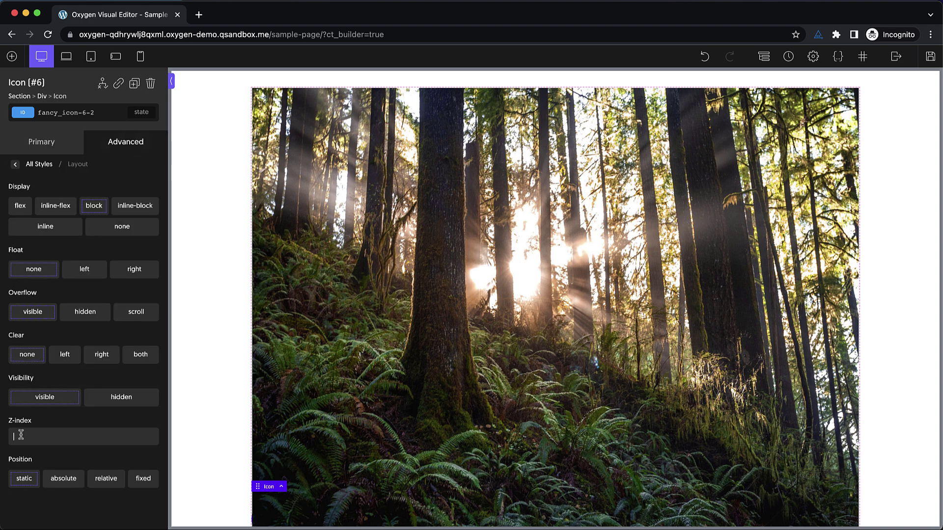
# Step: Set the icon size to 32 px and its spacing to 10 px
pyautogui.click(54, 145)
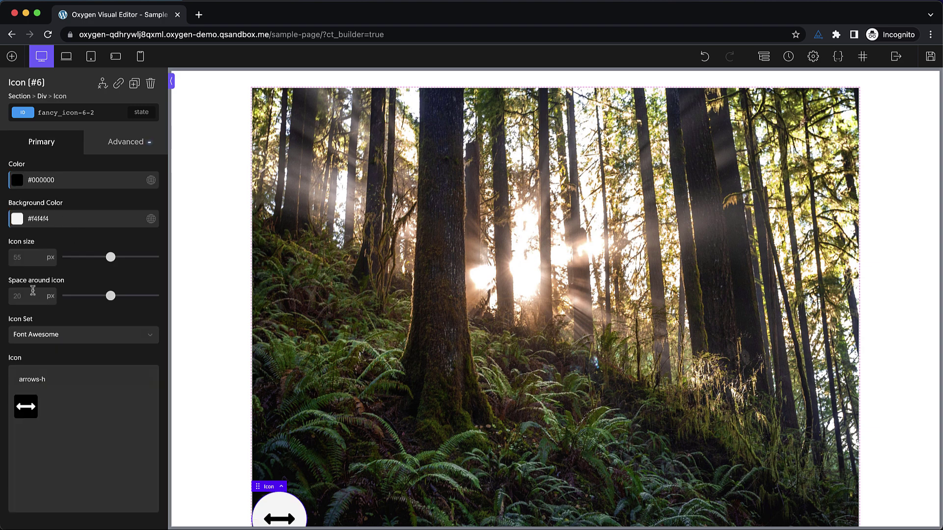
pyautogui.click(23, 258)
pyautogui.write('32')
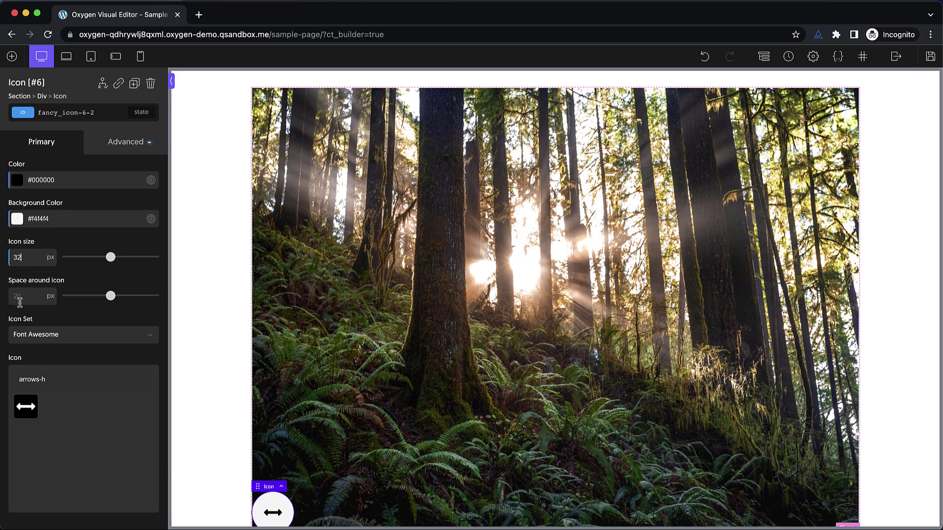
pyautogui.doubleClick(20, 300)
pyautogui.write('10')
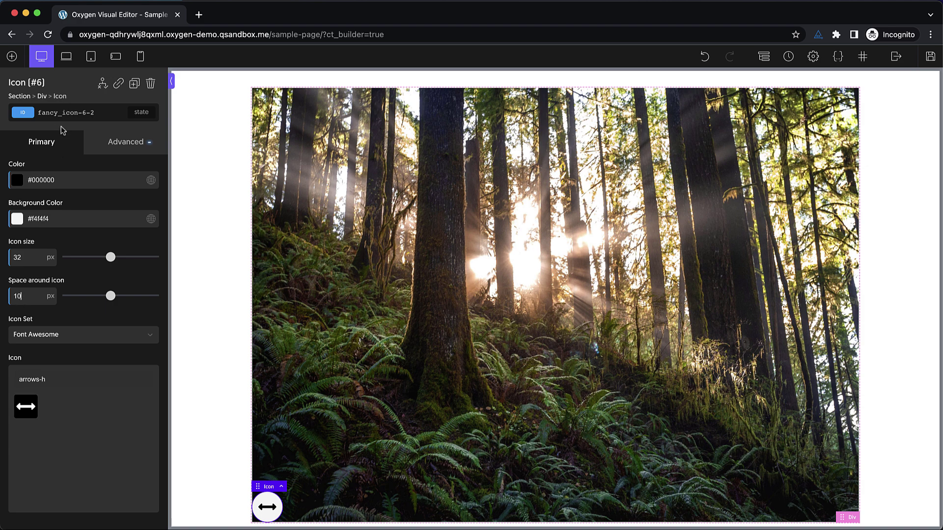
# Step: Add class comparison__icon to the icon and delete its fancy_icon-6-2 ID styles
pyautogui.click(69, 112)
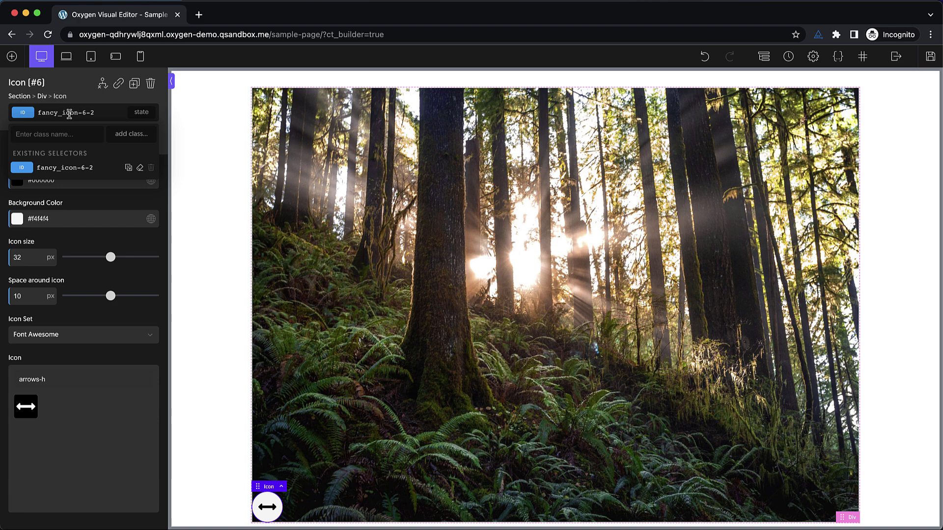
pyautogui.write('comparison__')
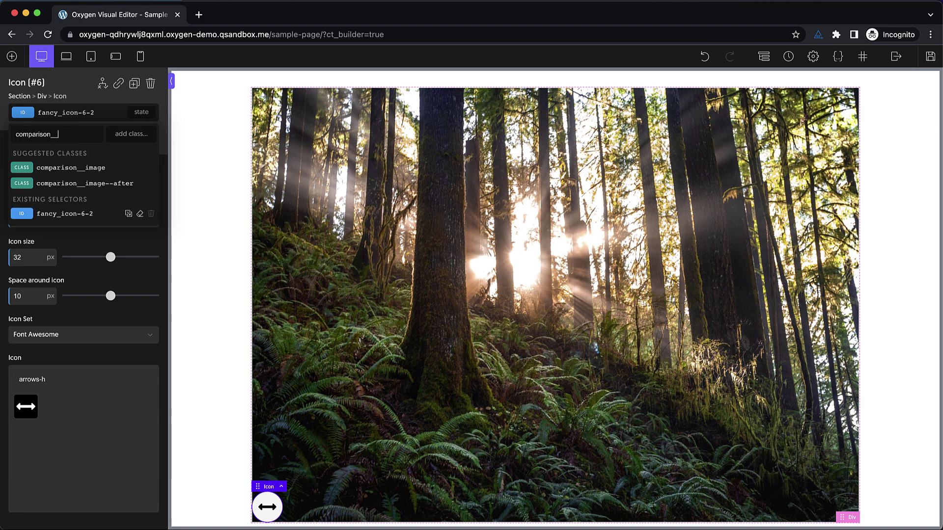
pyautogui.write('icon')
pyautogui.press('Return')
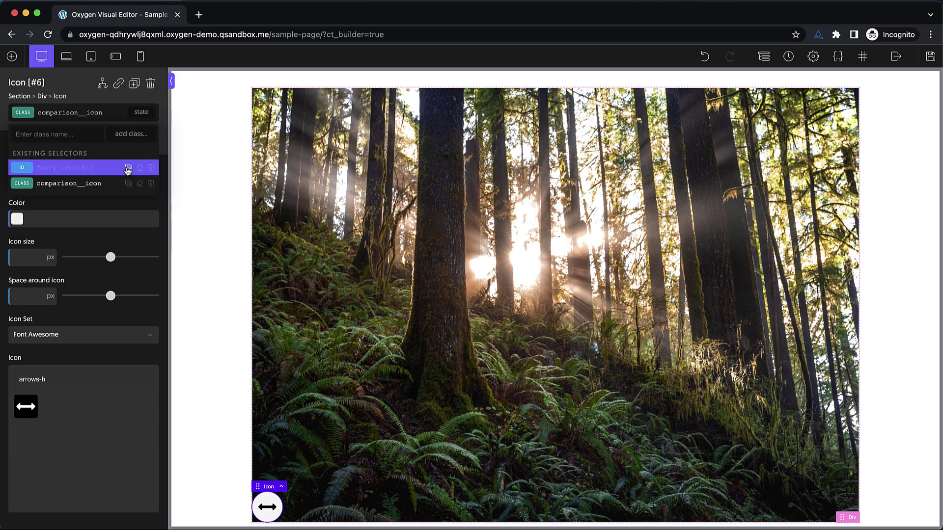
pyautogui.click(88, 183)
pyautogui.click(83, 113)
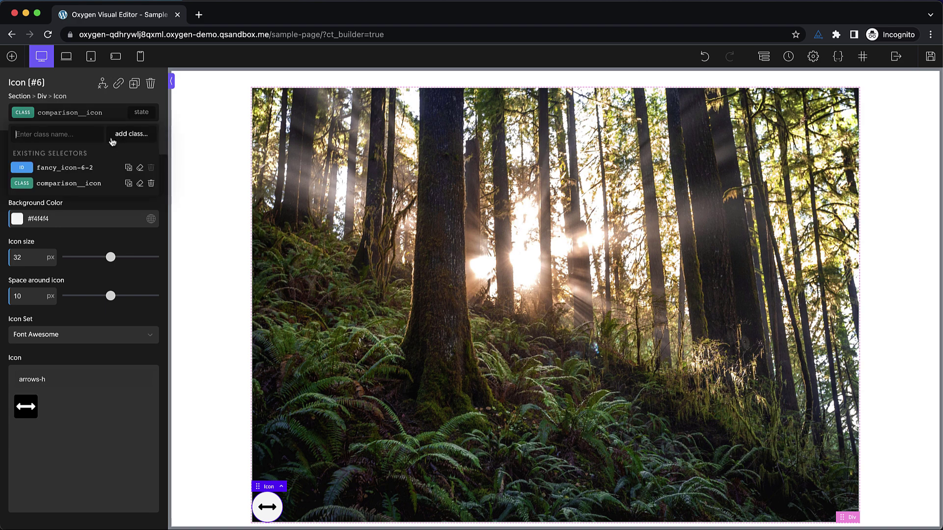
pyautogui.click(140, 168)
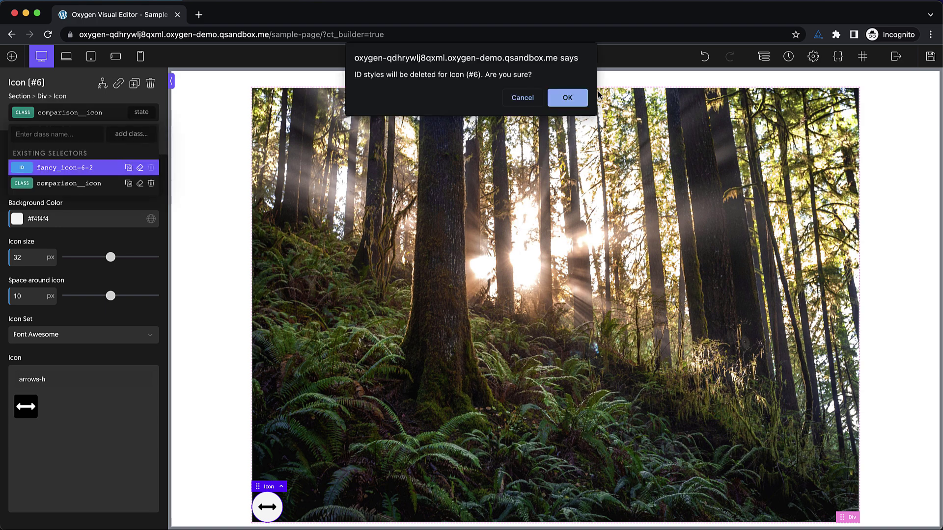
pyautogui.click(578, 97)
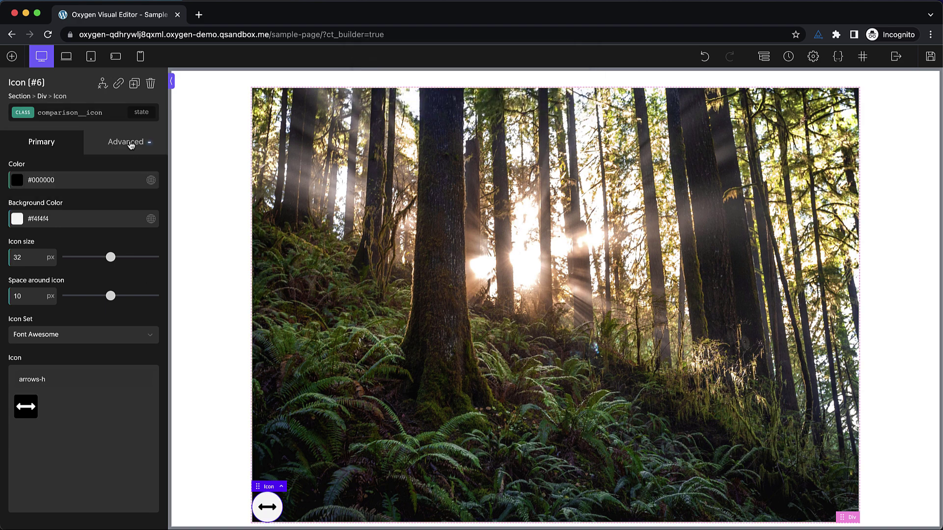
# Step: Set the icon's Position to absolute under Advanced > Layout
pyautogui.click(128, 144)
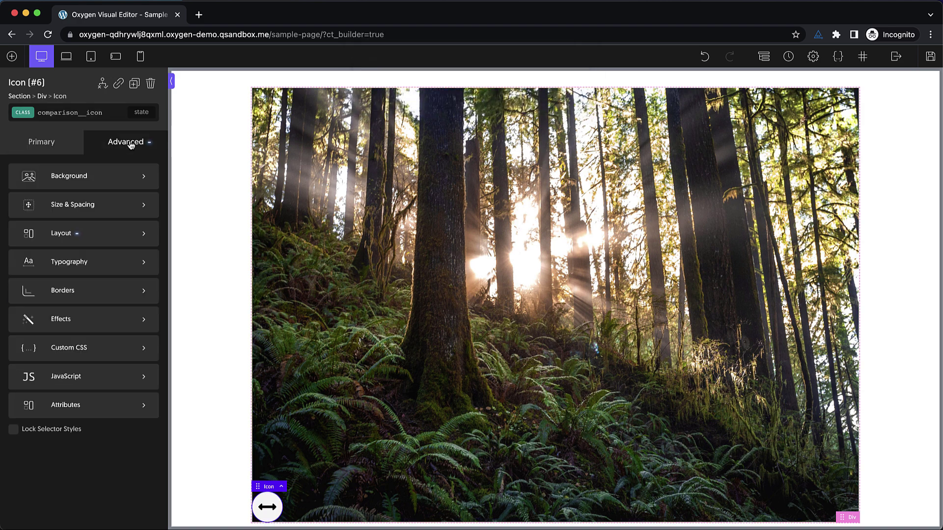
pyautogui.click(88, 231)
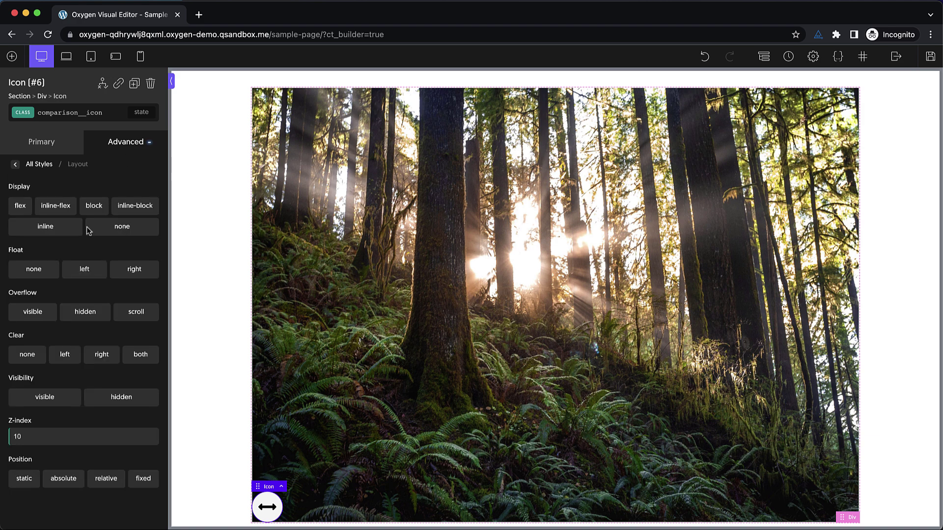
pyautogui.click(57, 481)
pyautogui.scroll(-1, 55, 484)
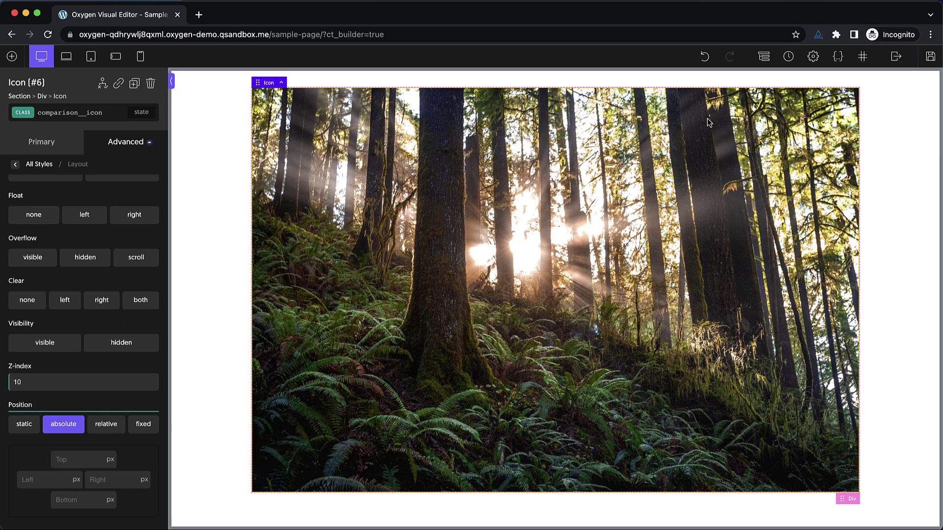
pyautogui.click(770, 58)
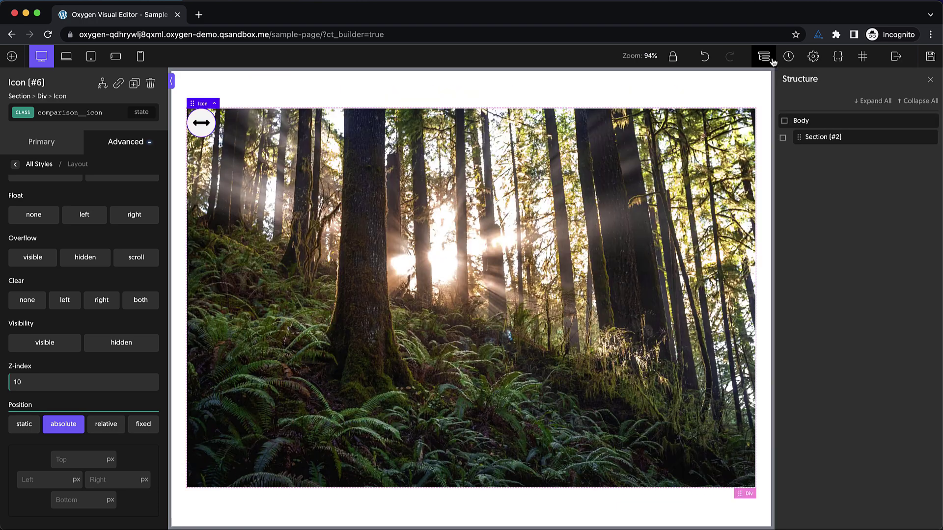
# Step: Select Div #3 in the Structure tree and set its children to Vertical, Center and Middle
pyautogui.click(783, 138)
pyautogui.click(790, 154)
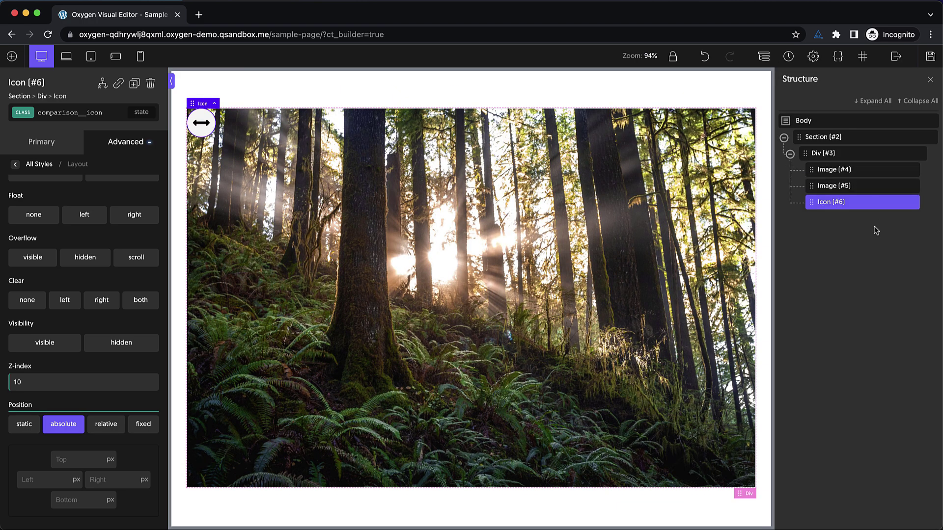
pyautogui.click(848, 155)
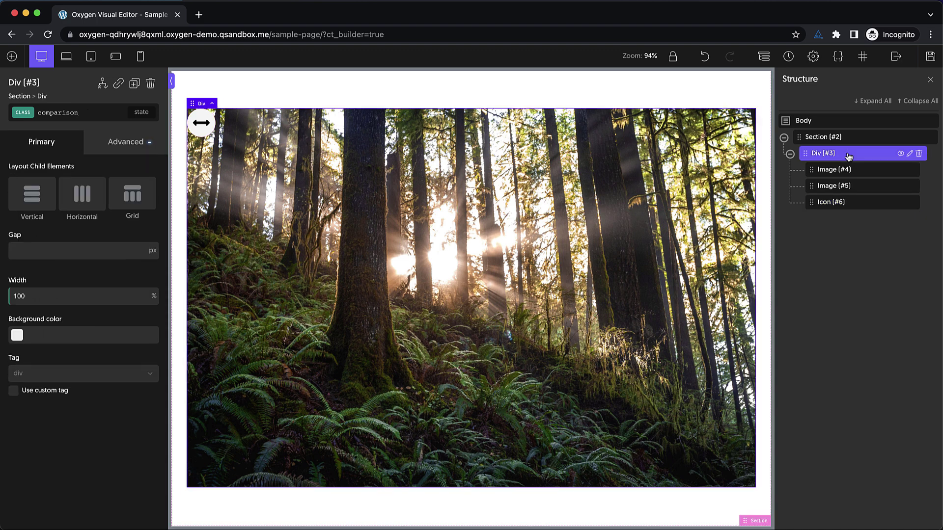
pyautogui.click(40, 201)
pyautogui.click(73, 268)
pyautogui.click(76, 314)
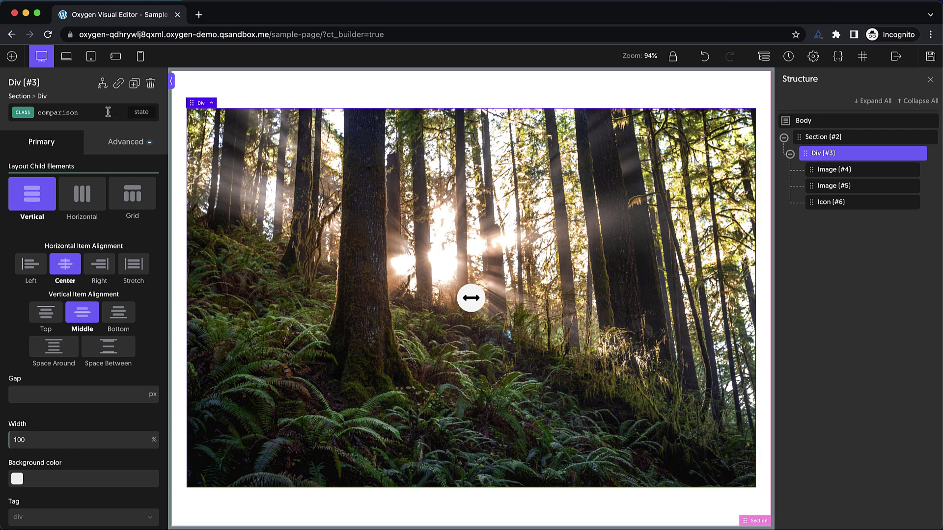
# Step: Add a Text element to the Div with class comparison__label
pyautogui.click(11, 56)
pyautogui.write('text')
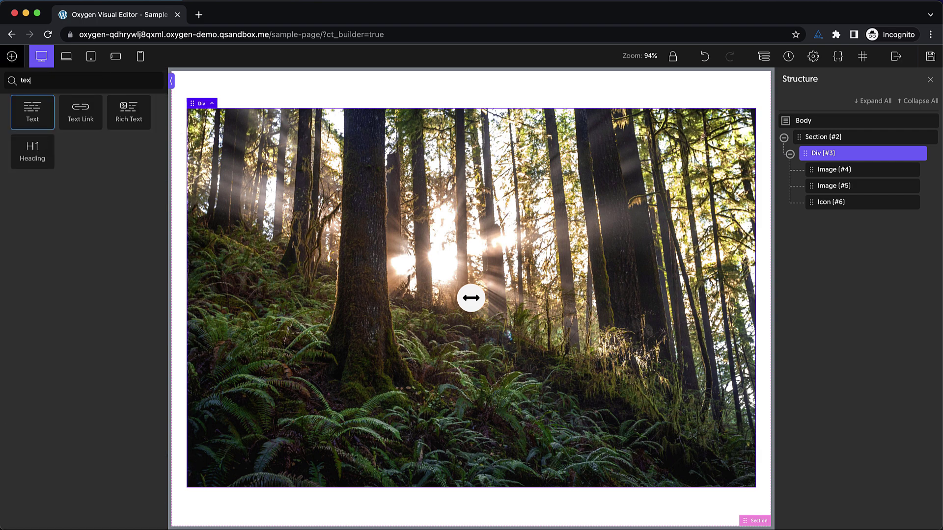
pyautogui.click(26, 99)
pyautogui.click(77, 114)
pyautogui.write('comparison__label')
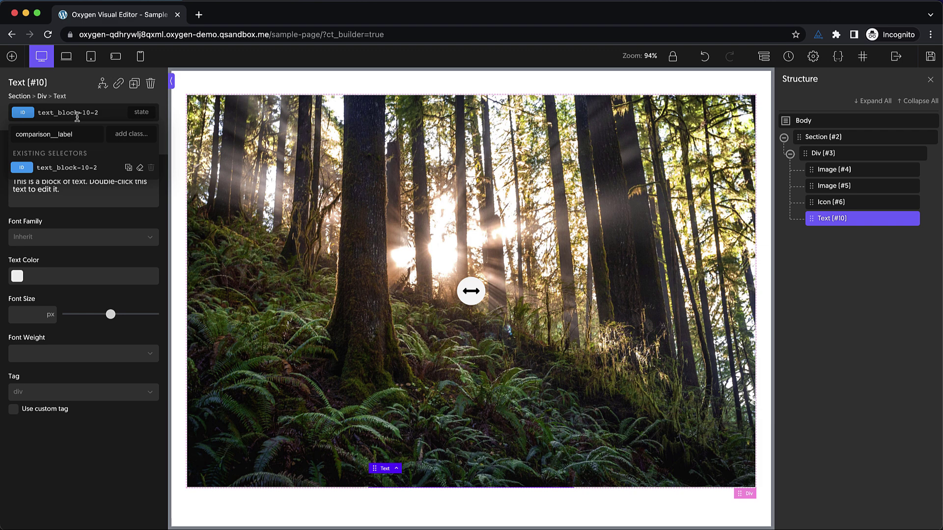
pyautogui.click(126, 134)
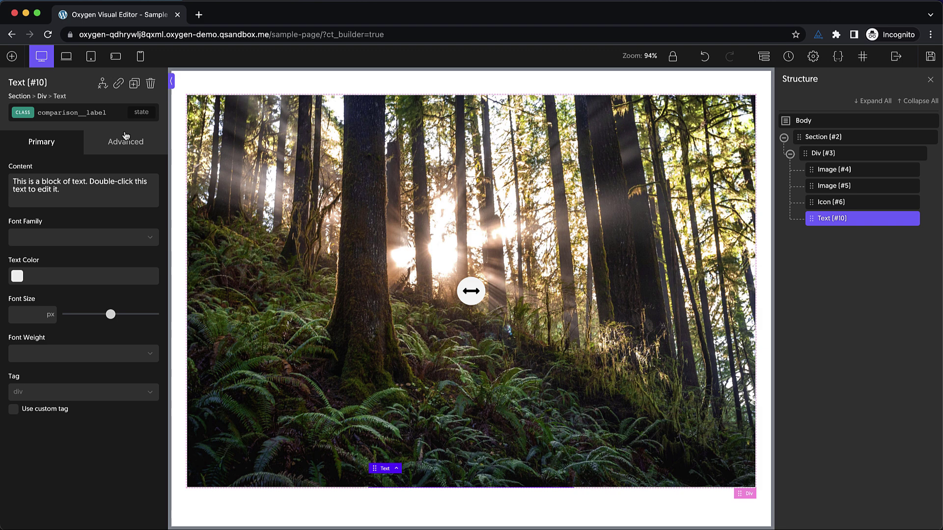
# Step: Give the label z-index 10 and absolute positioning
pyautogui.click(124, 141)
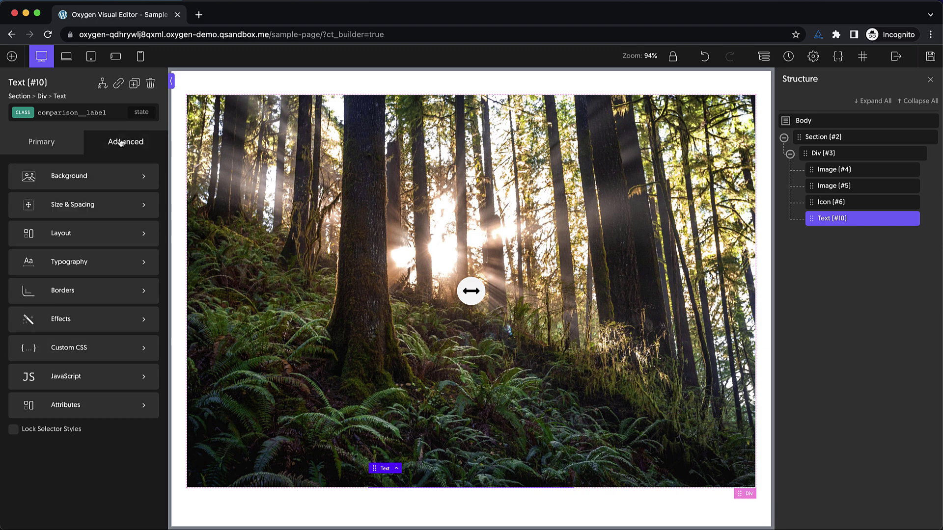
pyautogui.click(83, 236)
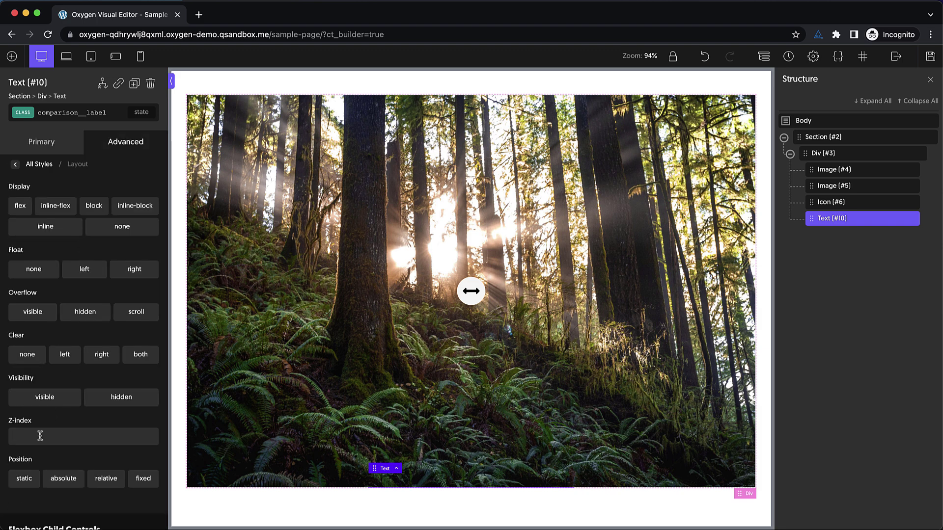
pyautogui.write('10')
pyautogui.scroll(-2, 41, 436)
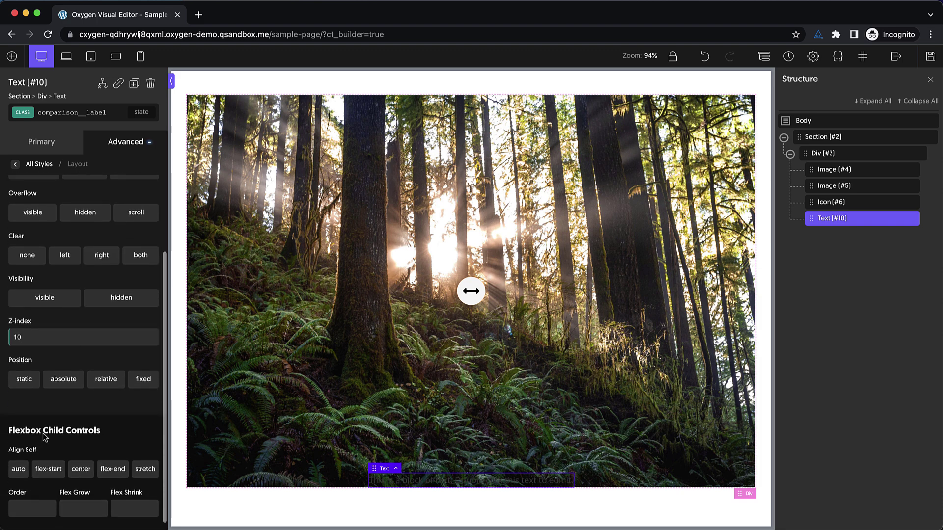
pyautogui.click(74, 381)
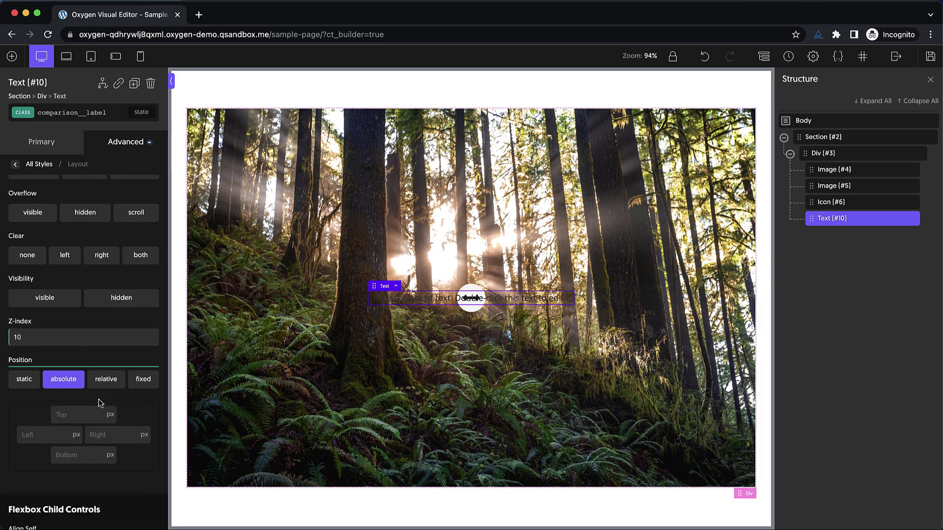
# Step: Pad the label 8 px top and bottom and 16 px on the sides
pyautogui.click(116, 142)
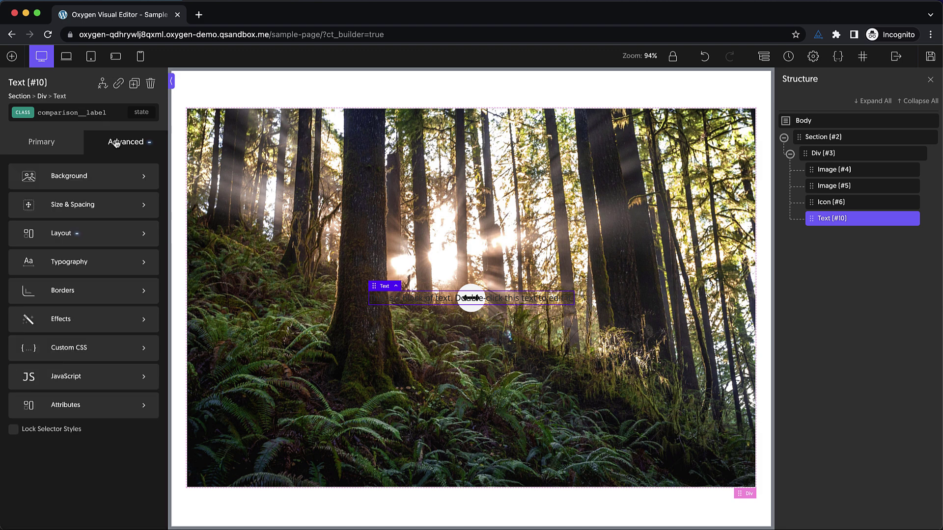
pyautogui.click(90, 208)
pyautogui.click(41, 210)
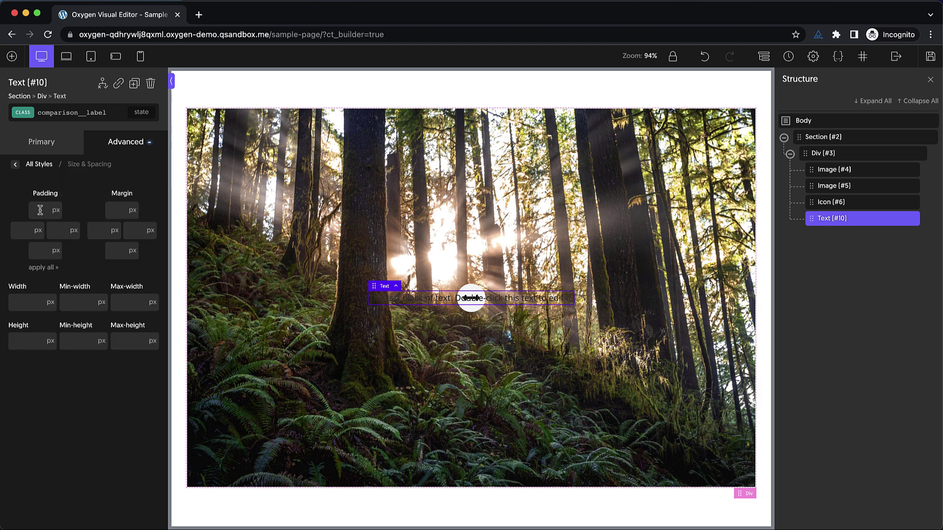
pyautogui.write('8')
pyautogui.click(36, 250)
pyautogui.write('8')
pyautogui.write('16')
pyautogui.press('Tab')
pyautogui.write('16')
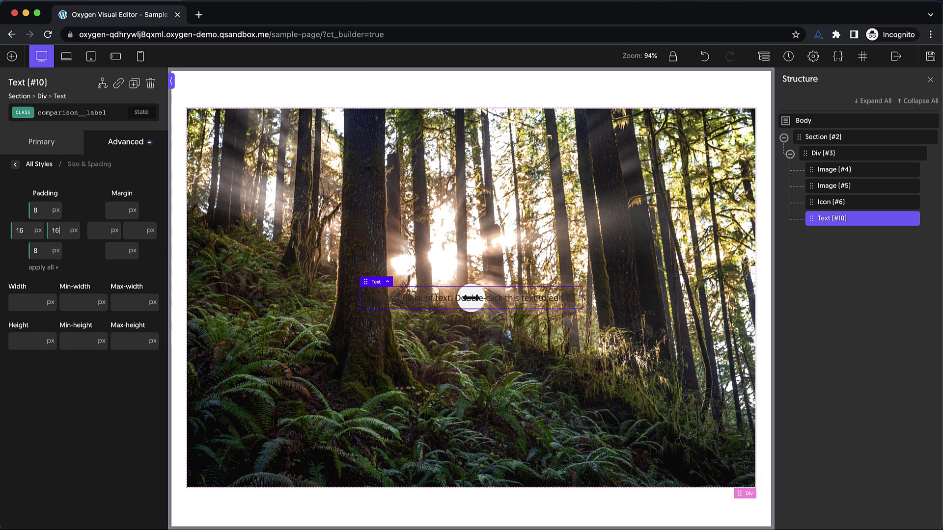
# Step: Set the label's background colour to #f2f2f2
pyautogui.click(130, 147)
pyautogui.click(86, 176)
pyautogui.click(20, 207)
pyautogui.moveTo(38, 253); pyautogui.dragTo(8, 224)
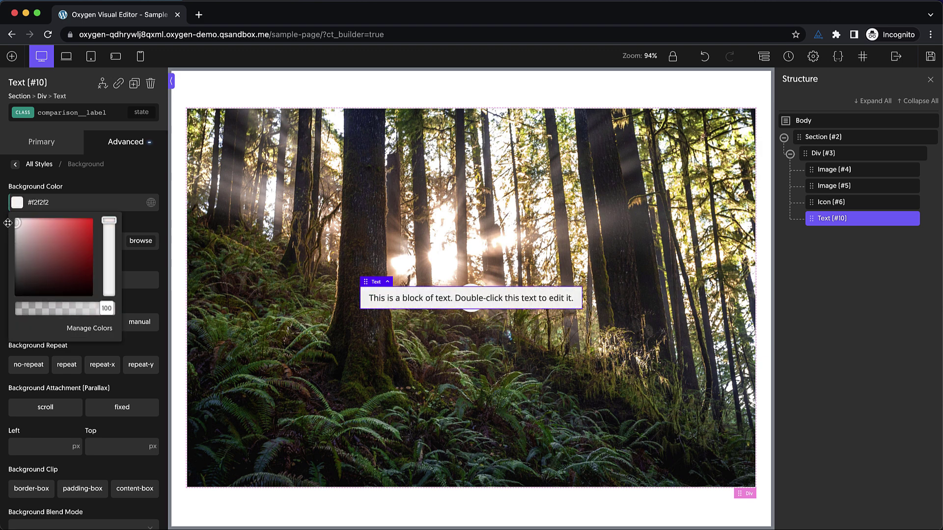
pyautogui.click(9, 224)
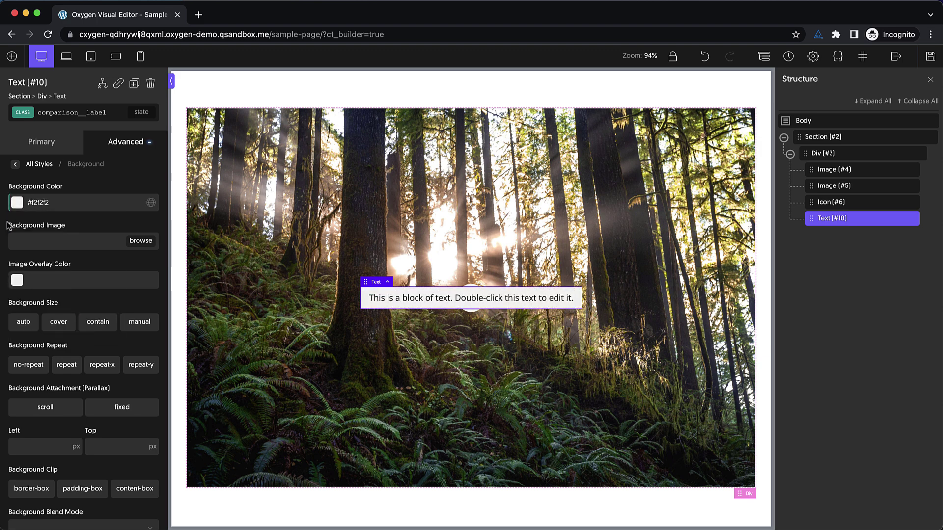
# Step: Replace the placeholder with 'Before' and give the label class comparison__label--before
pyautogui.doubleClick(444, 298)
pyautogui.press('BackSpace')
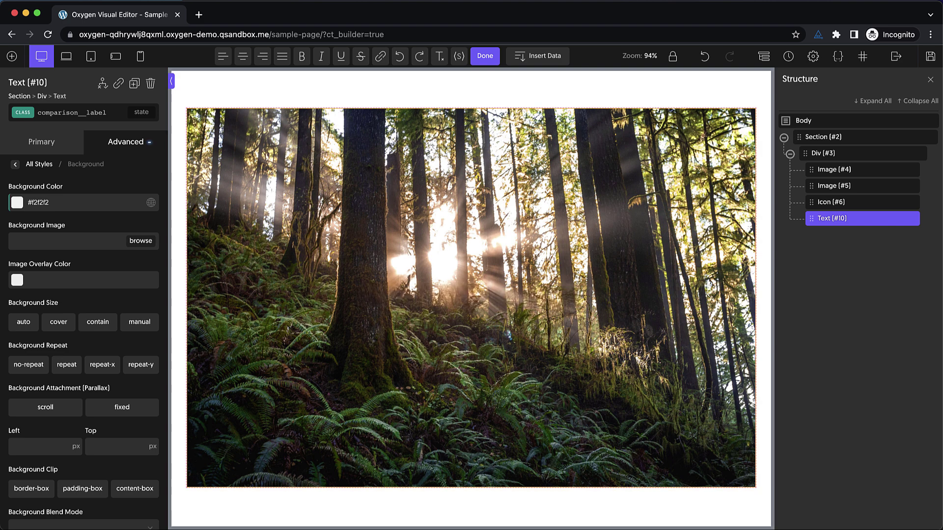
pyautogui.write('Before')
pyautogui.click(105, 108)
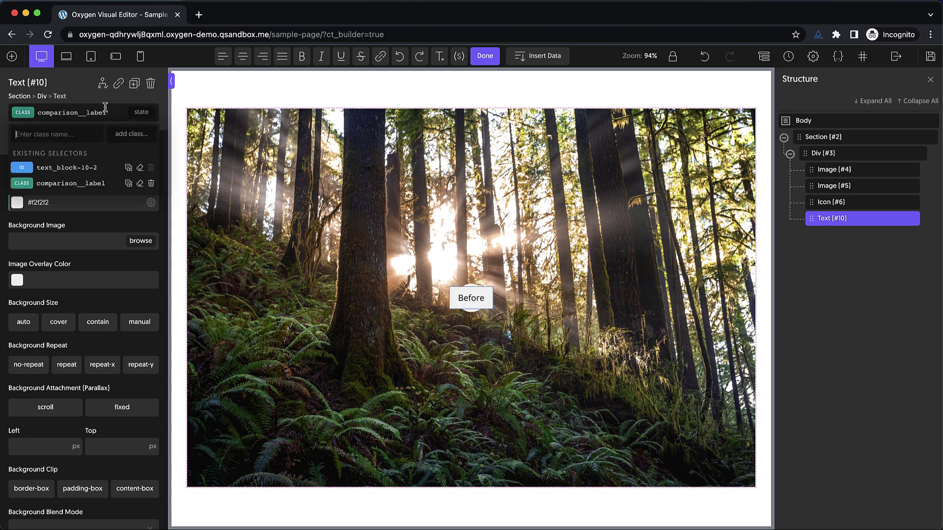
pyautogui.write('comparison')
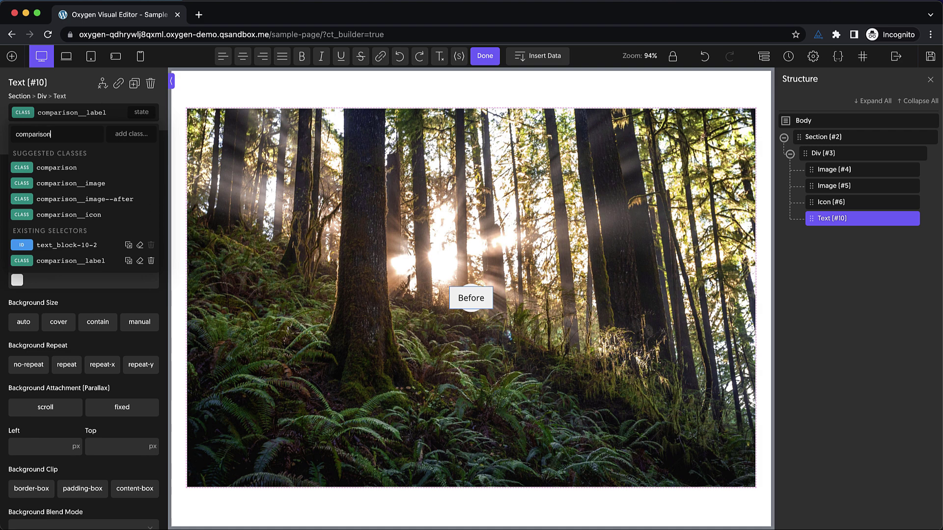
pyautogui.write('__label--before')
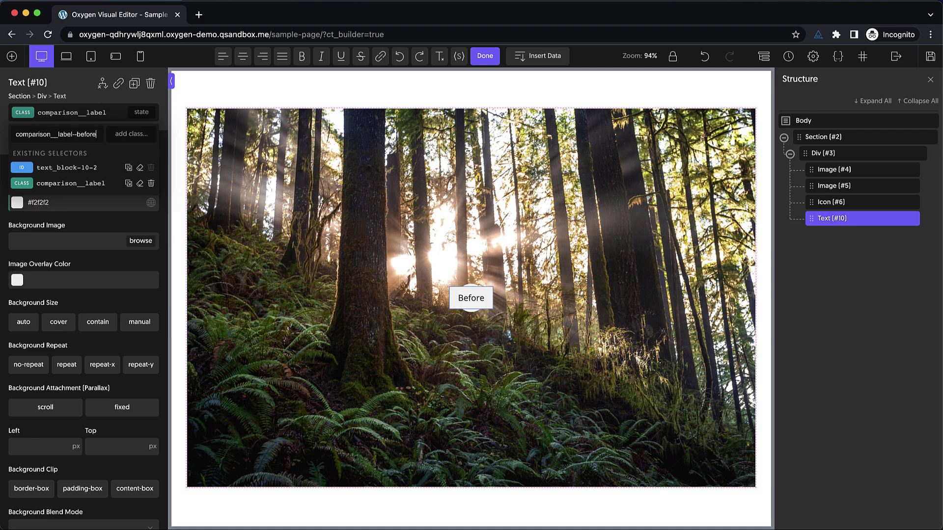
pyautogui.press('Return')
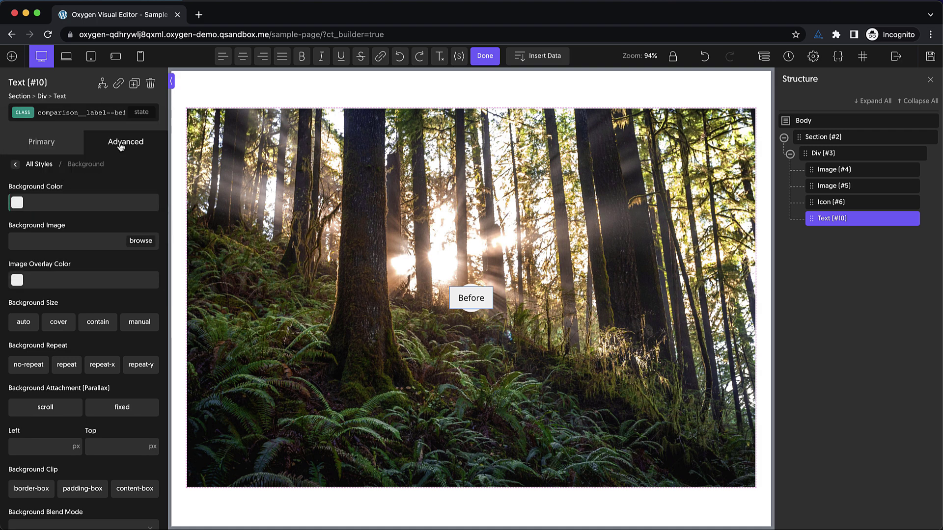
# Step: Position the label absolutely at Top 16 and Left 16, then duplicate it
pyautogui.click(97, 236)
pyautogui.scroll(-3, 97, 240)
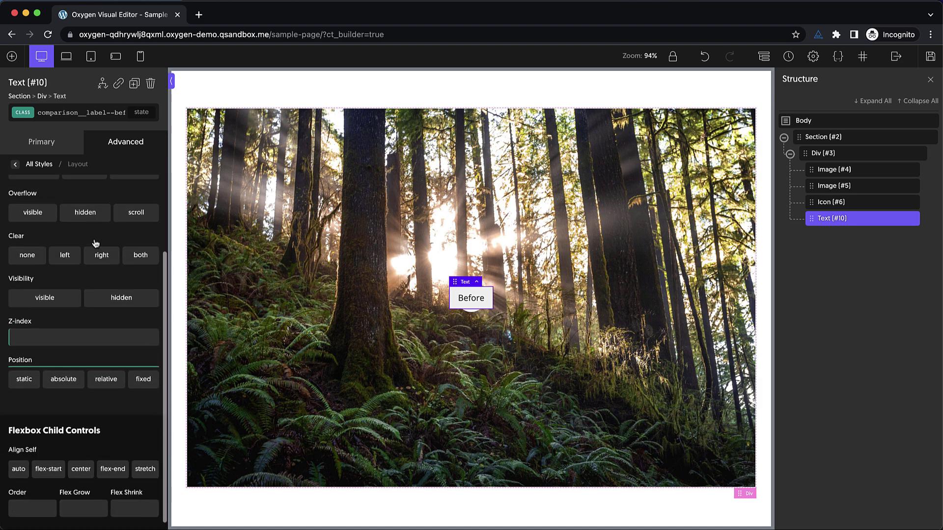
pyautogui.click(61, 380)
pyautogui.scroll(-2, 60, 378)
pyautogui.scroll(-1, 60, 378)
pyautogui.click(67, 342)
pyautogui.write('16')
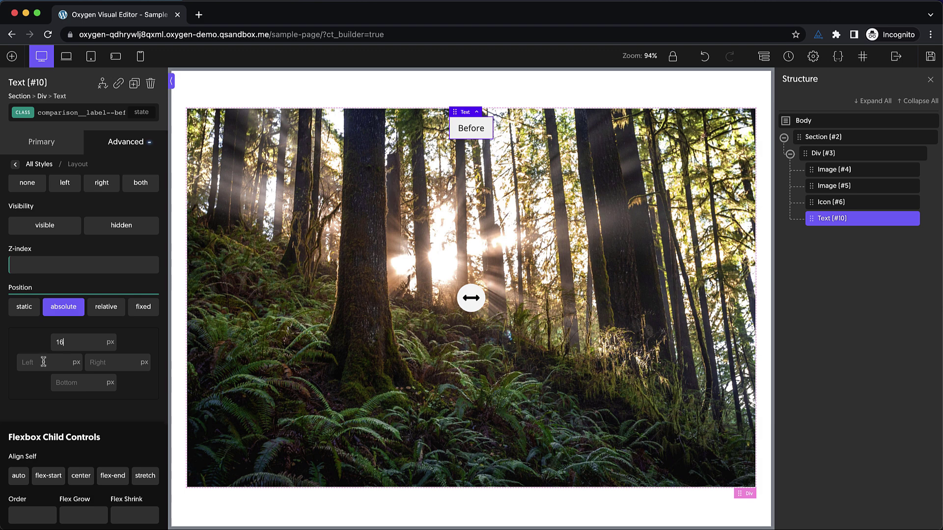
pyautogui.click(22, 362)
pyautogui.write('16')
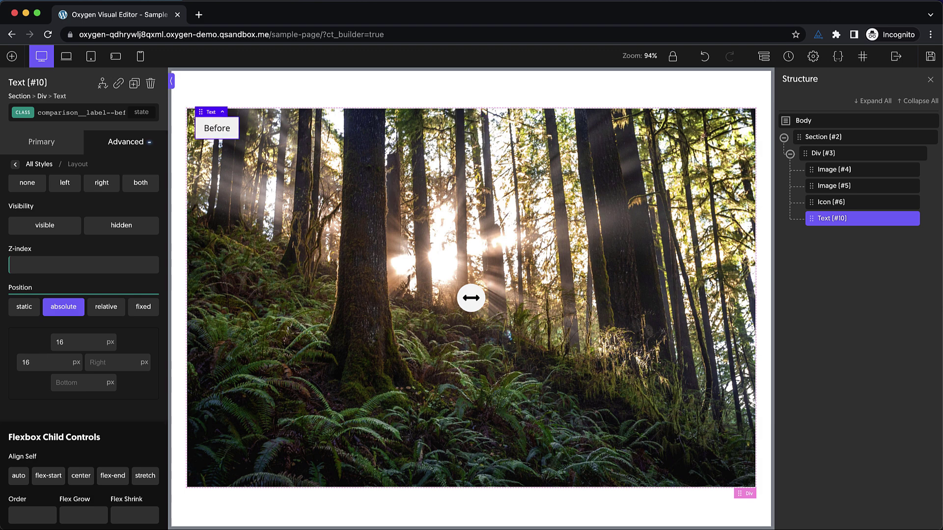
pyautogui.click(133, 84)
# Step: Give the copied label class comparison__label--after and remove comparison__label--before
pyautogui.click(101, 114)
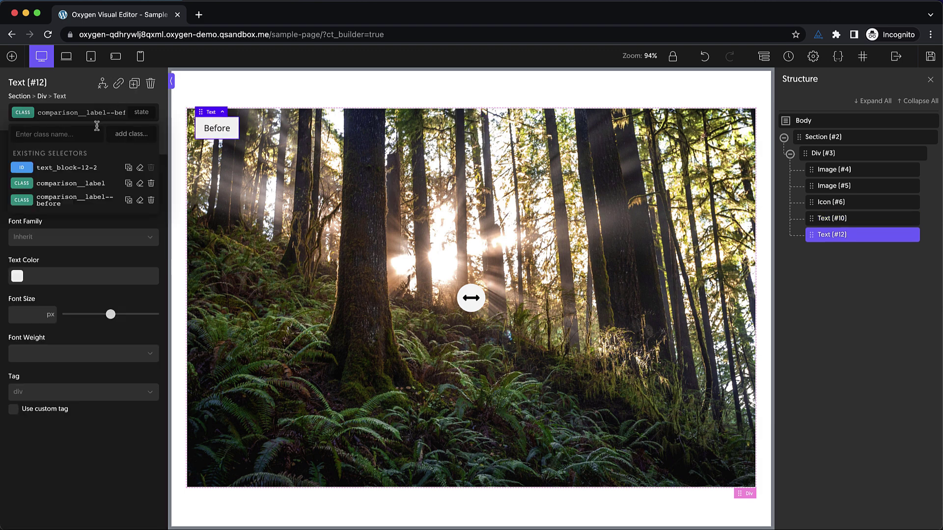
pyautogui.write('comparison__l')
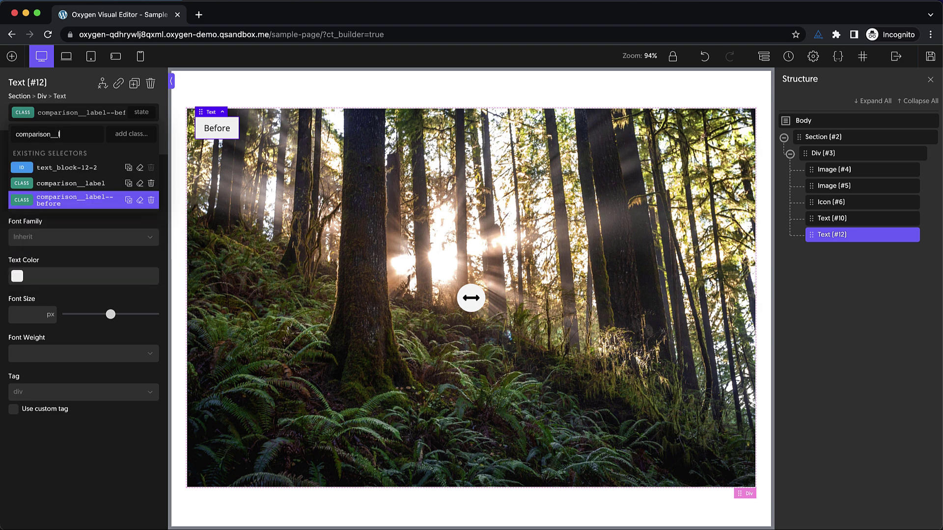
pyautogui.write('abel--after')
pyautogui.press('Return')
pyautogui.click(95, 111)
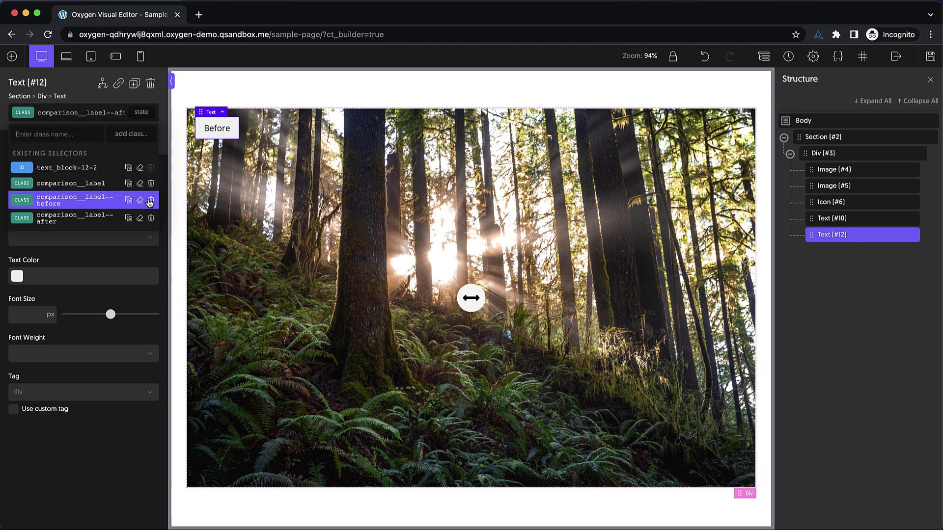
pyautogui.click(151, 200)
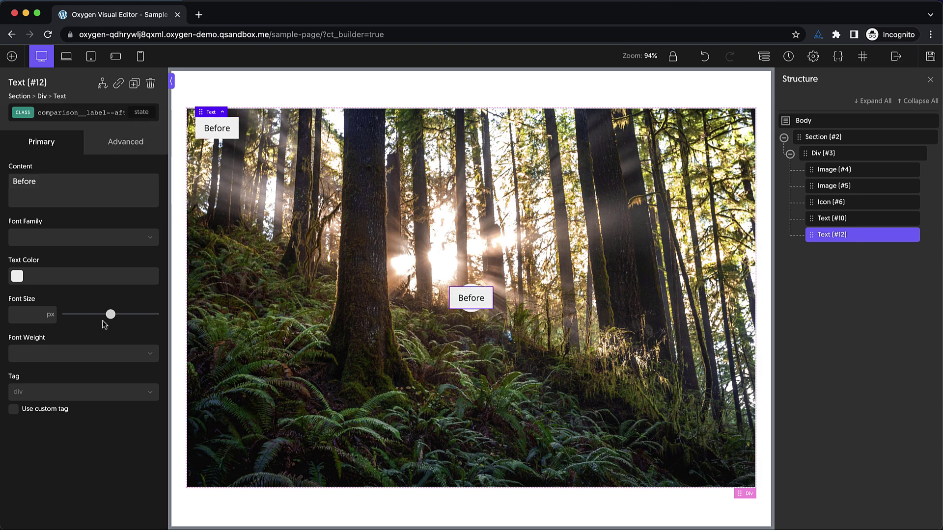
# Step: Position the copied label absolutely at Top 16 and Right 16
pyautogui.click(135, 146)
pyautogui.click(90, 224)
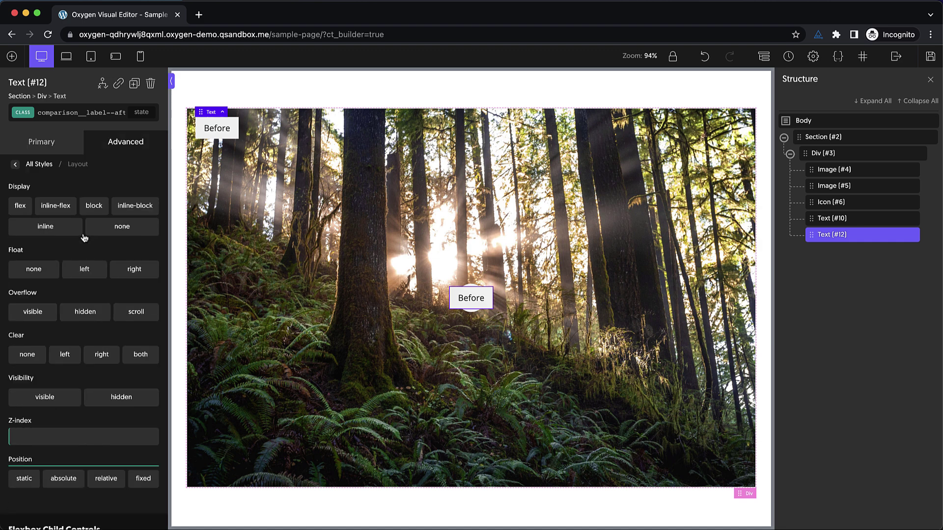
pyautogui.scroll(-3, 88, 236)
pyautogui.click(63, 382)
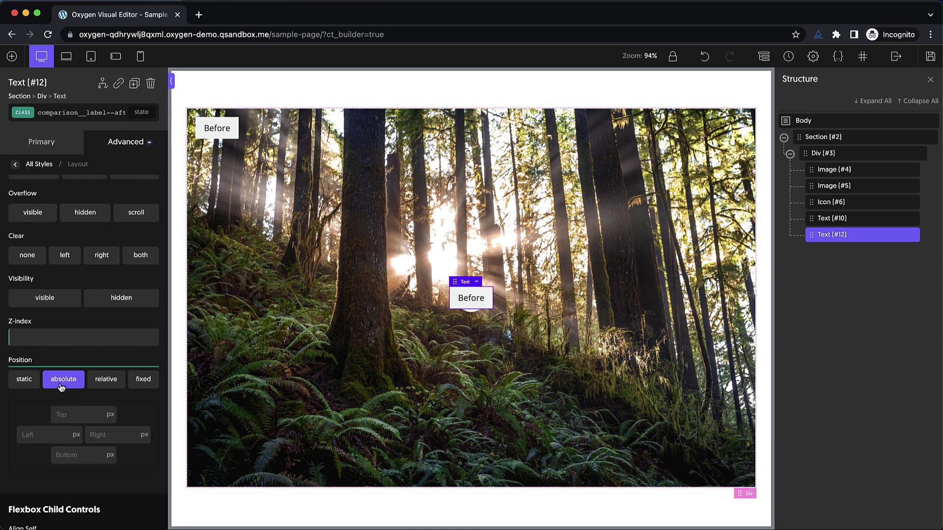
pyautogui.click(75, 415)
pyautogui.write('16')
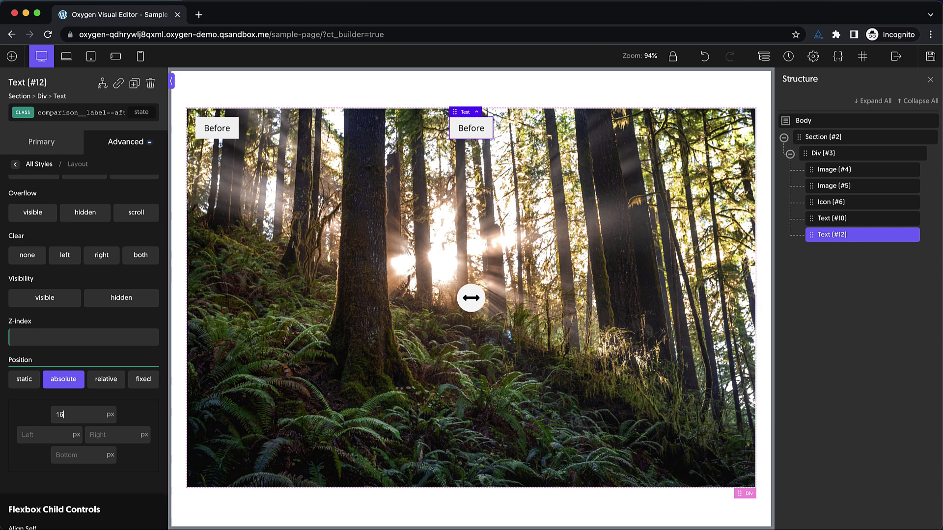
pyautogui.click(117, 428)
pyautogui.write('16')
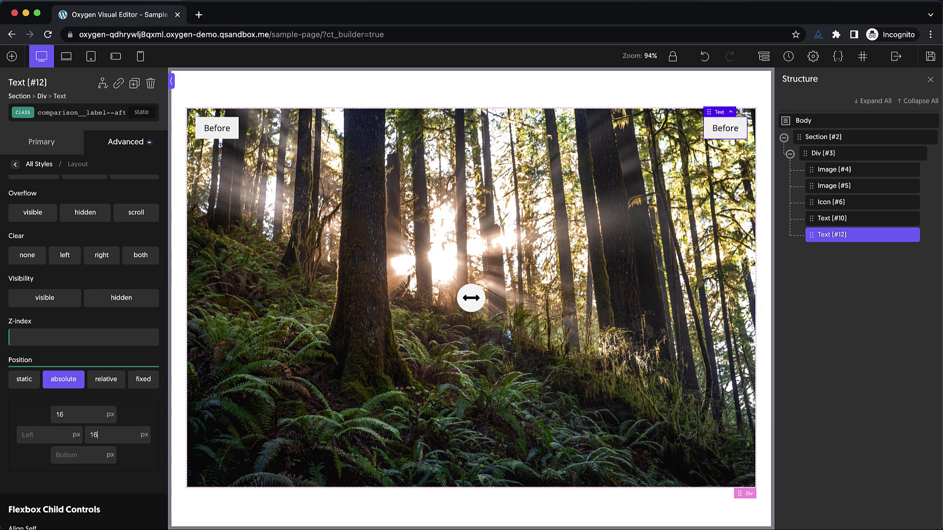
# Step: Change the right-hand label's text to 'After'
pyautogui.doubleClick(728, 129)
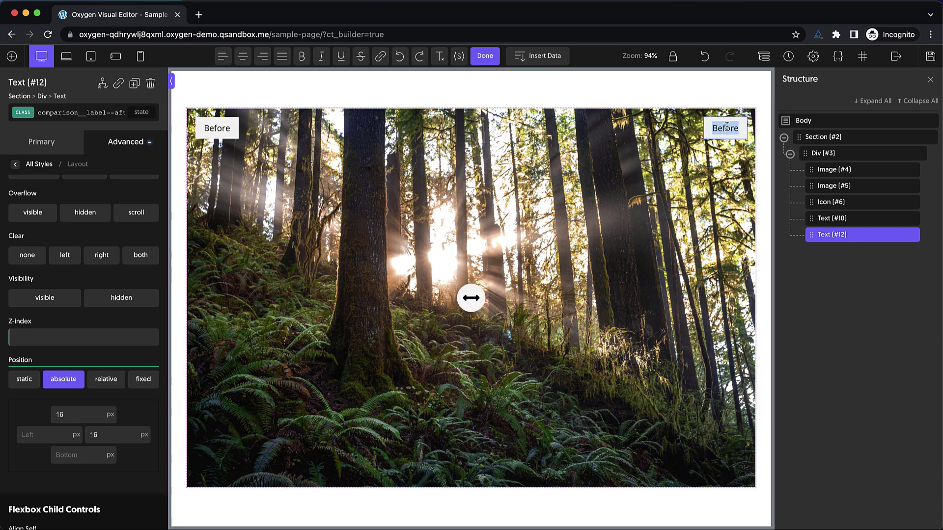
pyautogui.write('After')
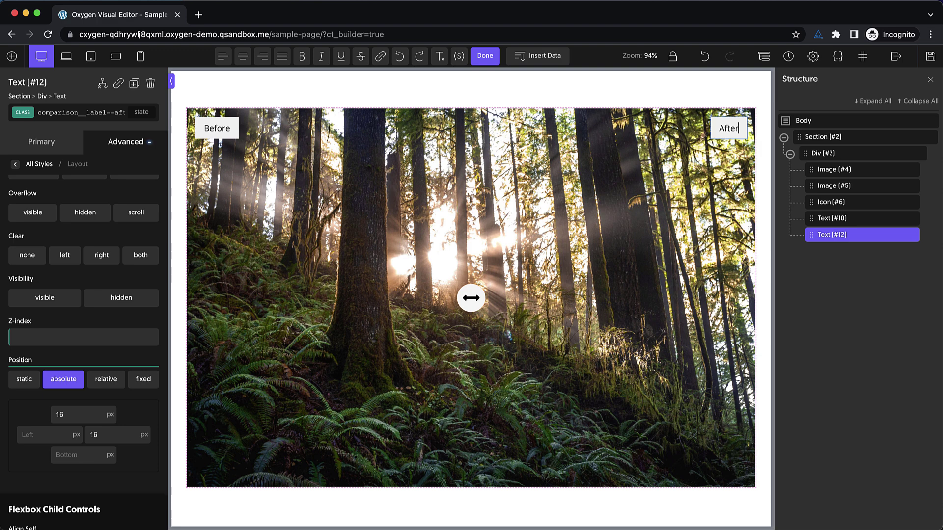
pyautogui.click(701, 100)
# Step: Save the page, then add a Code Block inside the comparison Div (#3)
pyautogui.click(929, 59)
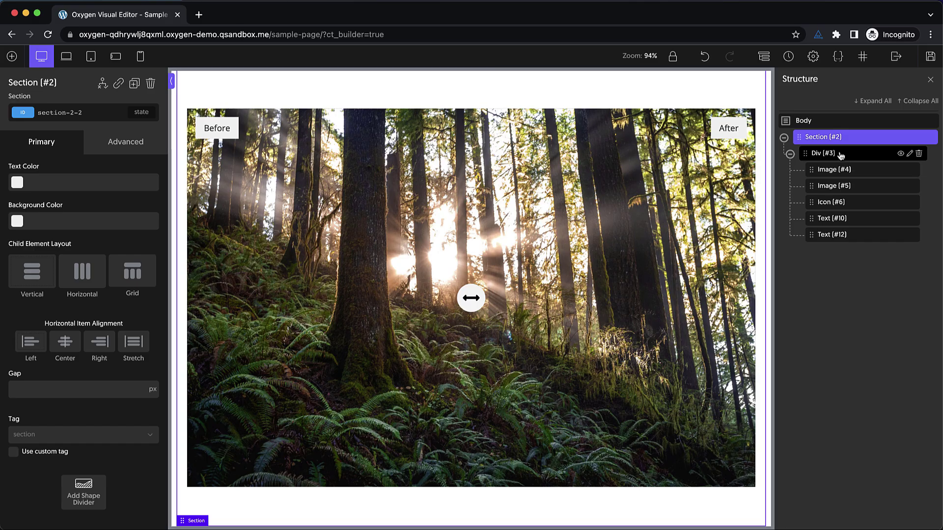
pyautogui.click(830, 152)
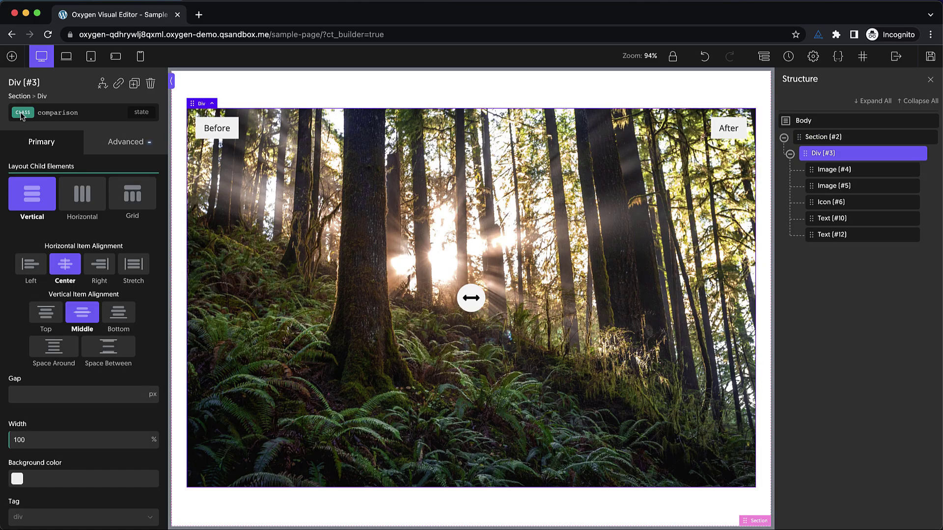
pyautogui.click(11, 57)
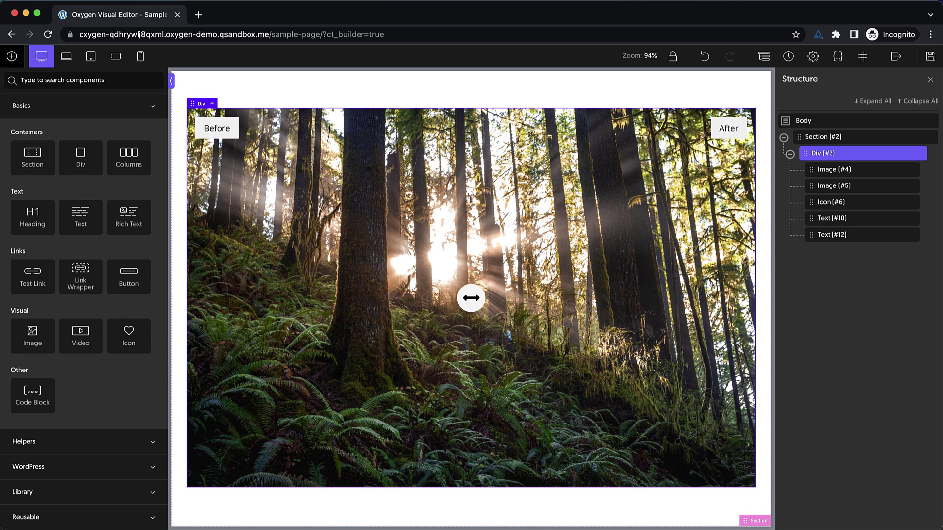
pyautogui.write('code block')
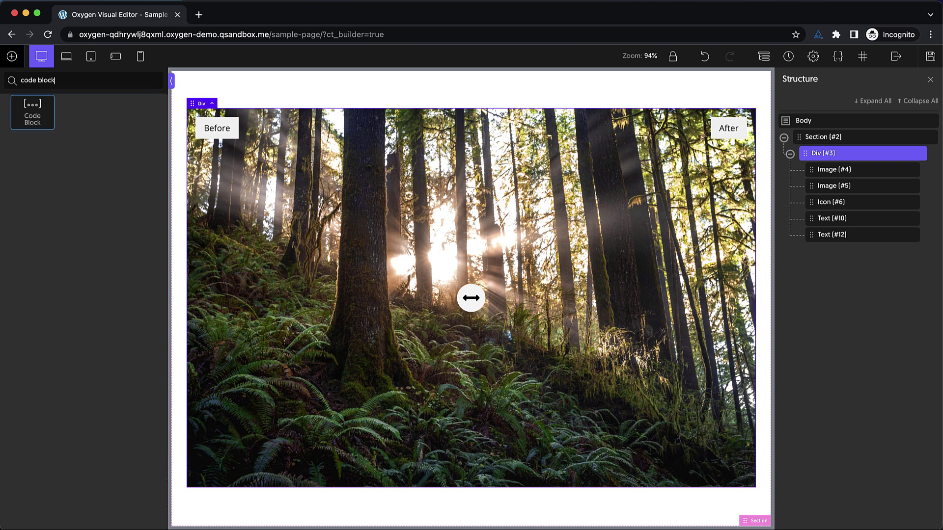
pyautogui.click(33, 112)
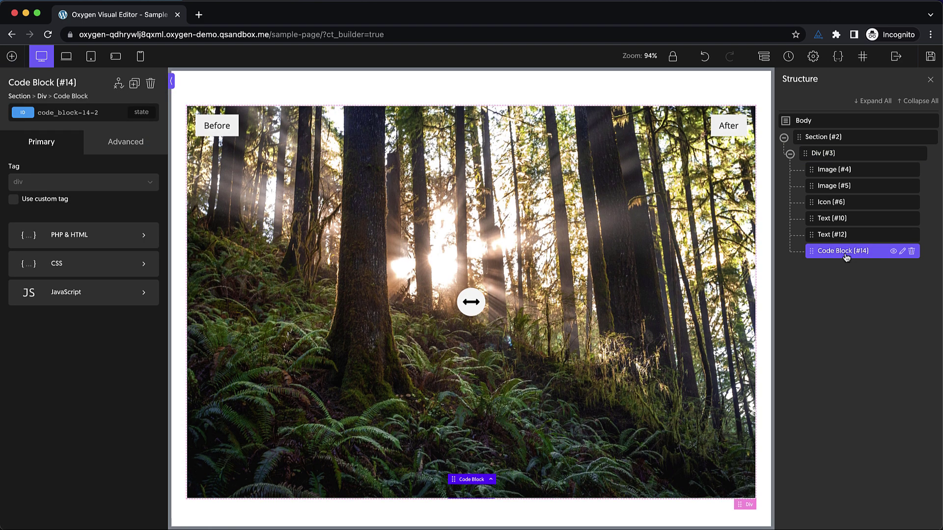
# Step: Switch the Code Block's CSS editor to the Dracula theme
pyautogui.click(90, 264)
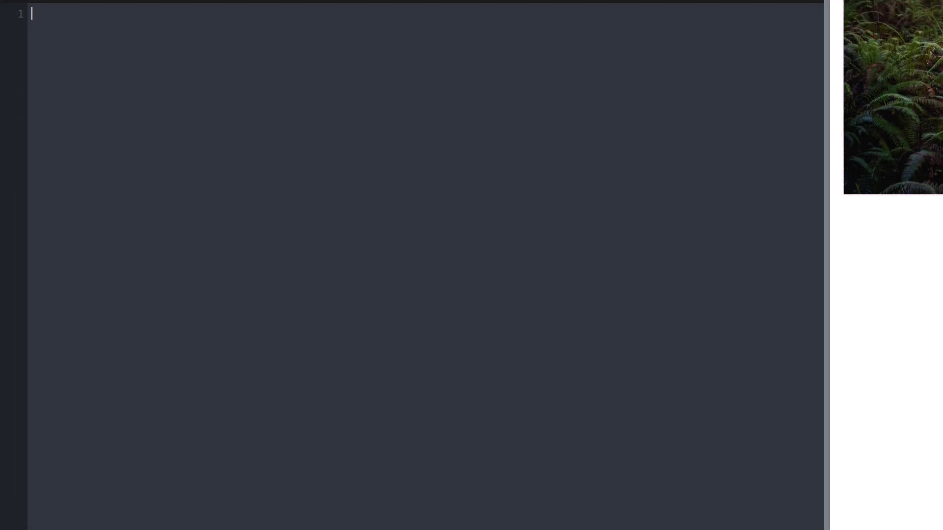
pyautogui.click(59, 512)
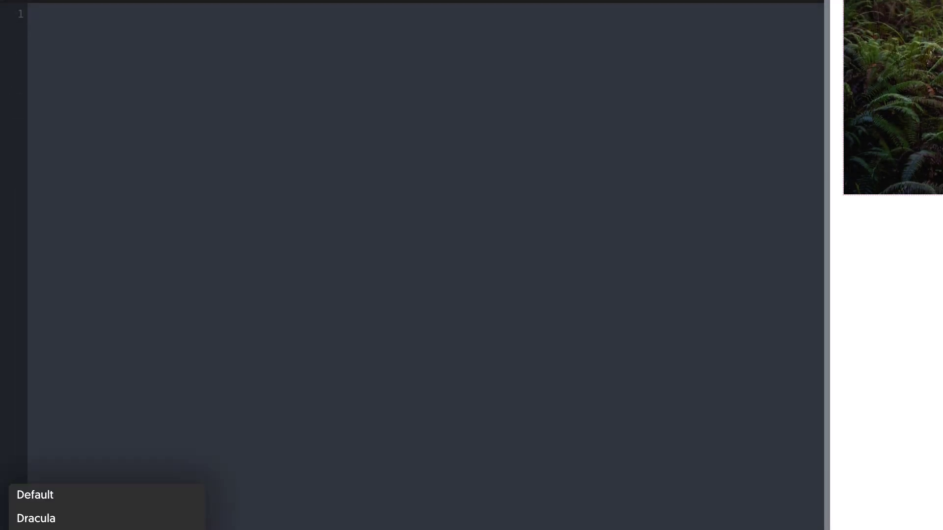
pyautogui.click(80, 518)
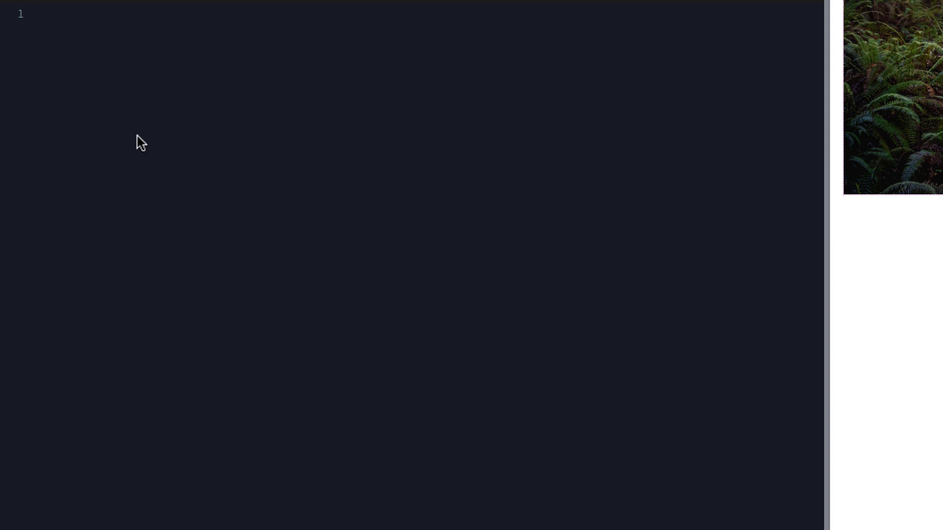
# Step: Begin a '.comparison, .comparison *' CSS rule containing touch-action: none
pyautogui.write('.comparison,')
pyautogui.press('Return')
pyautogui.write('.comparison &')
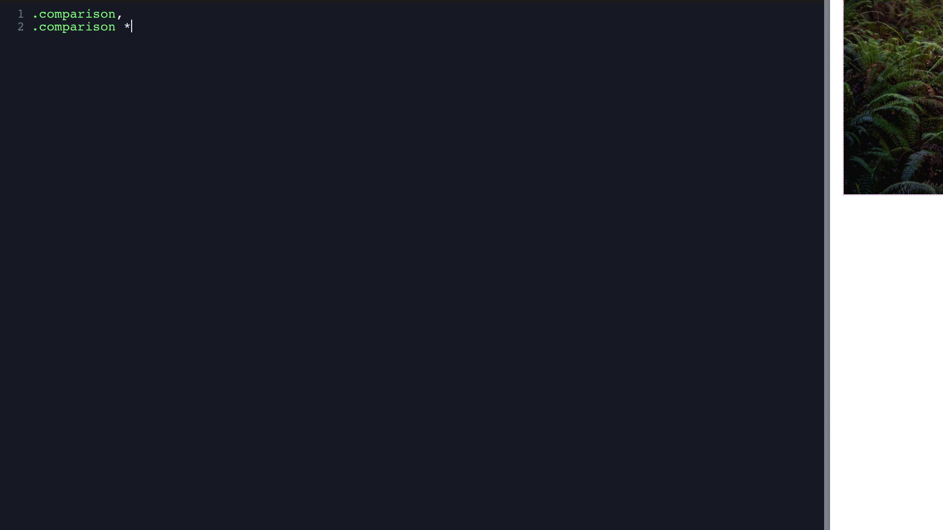
pyautogui.write('{')
pyautogui.press('Return')
pyautogui.write('touch-action: none')
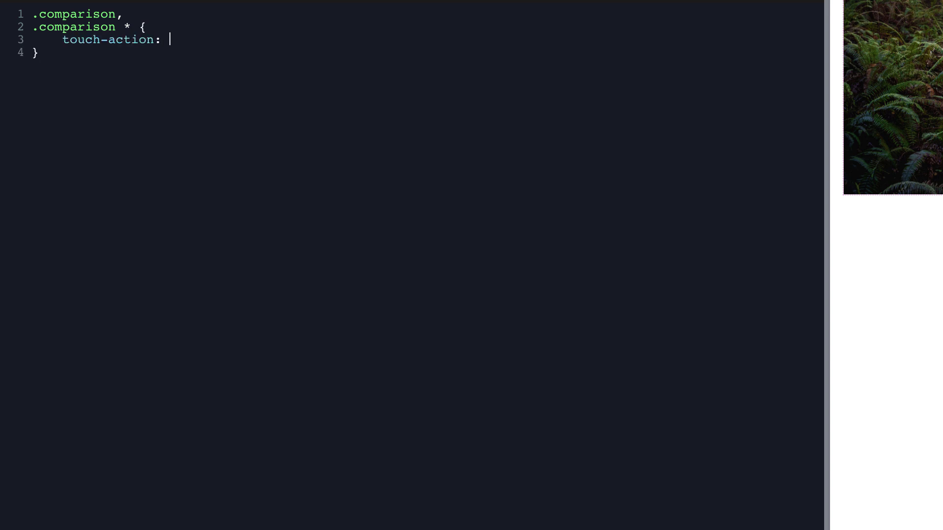